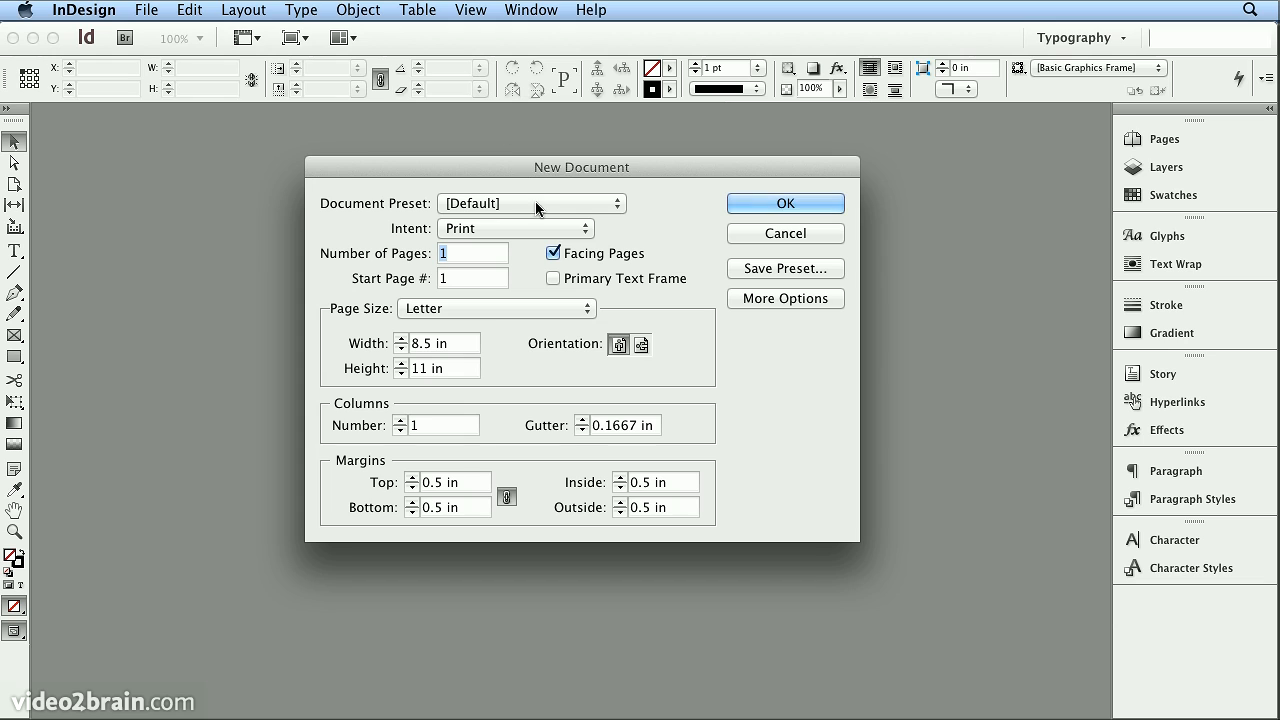
Step: Turn off facing pages and keep Letter as the page size
left_click(561, 257)
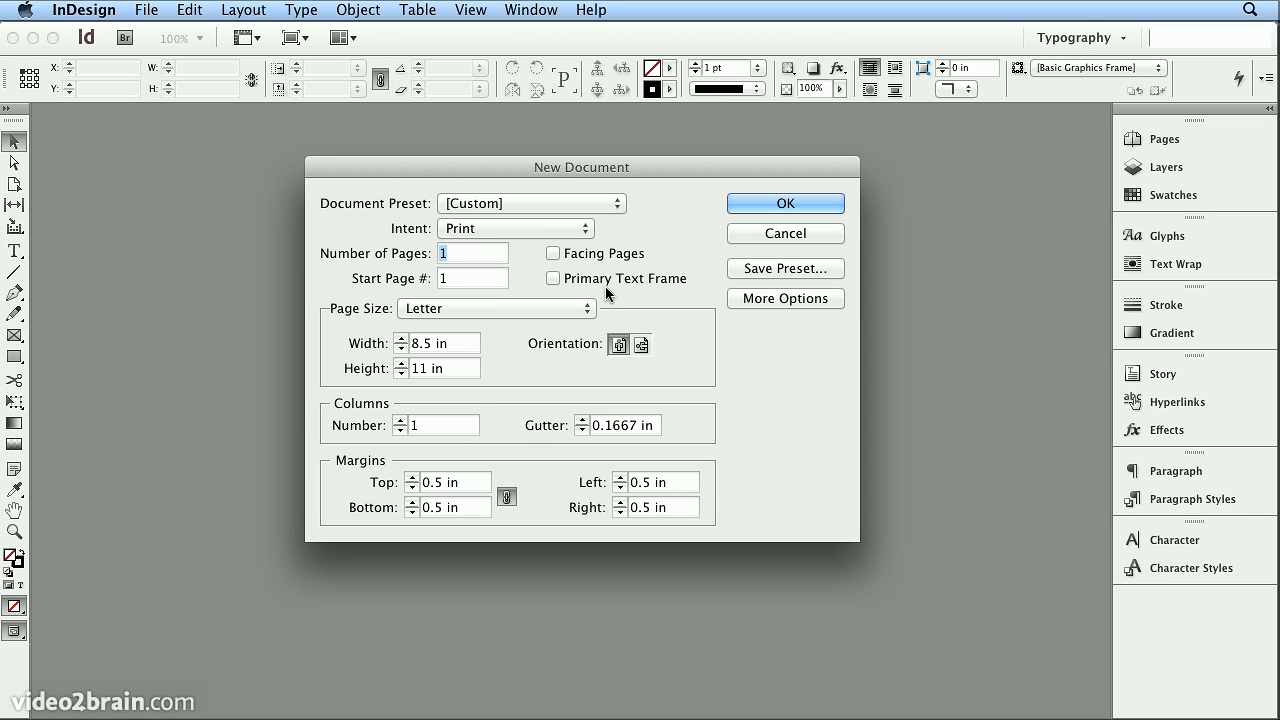
left_click(588, 309)
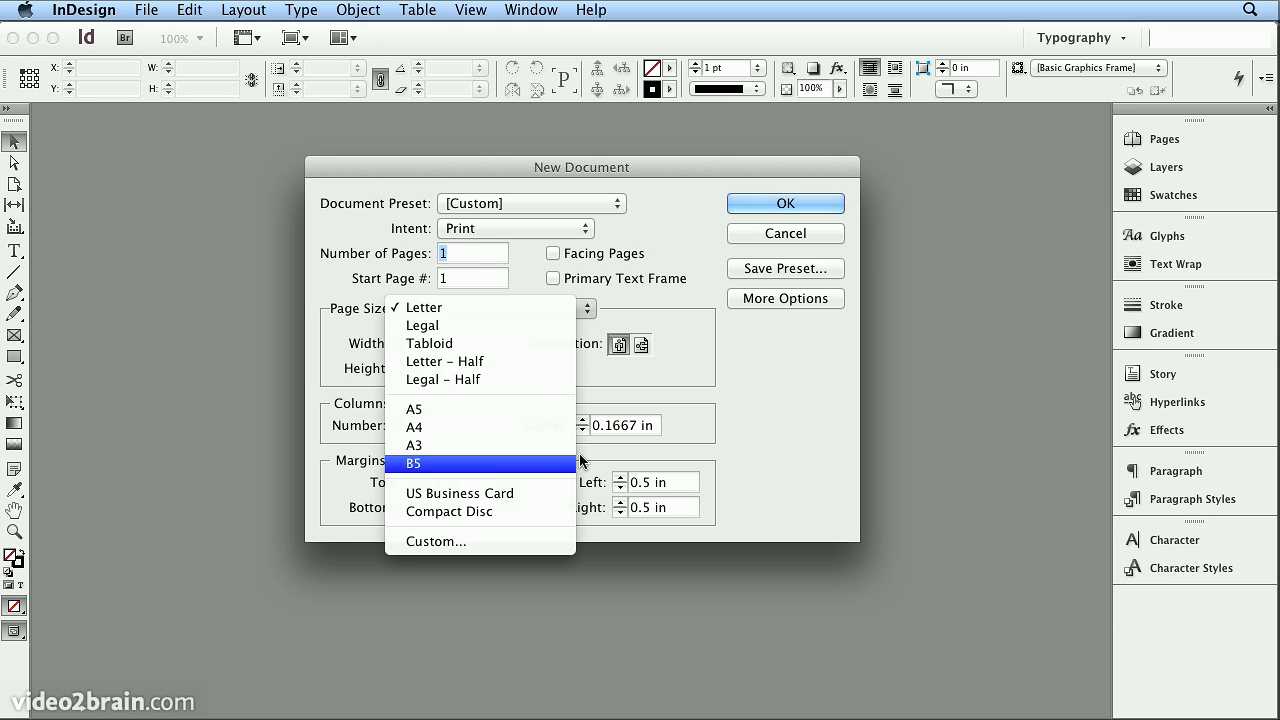
left_click(510, 308)
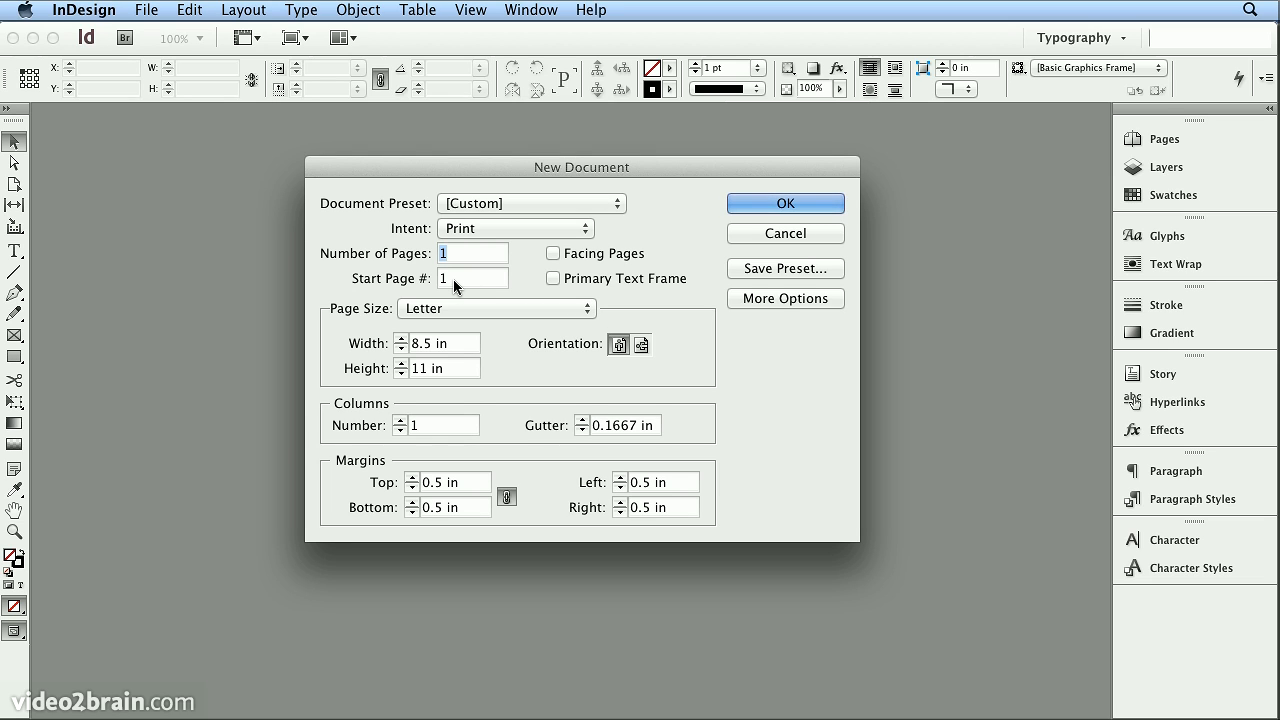
Step: Set the document intent to Web and check the page sizes offered, keeping 800 x 600
left_click(520, 228)
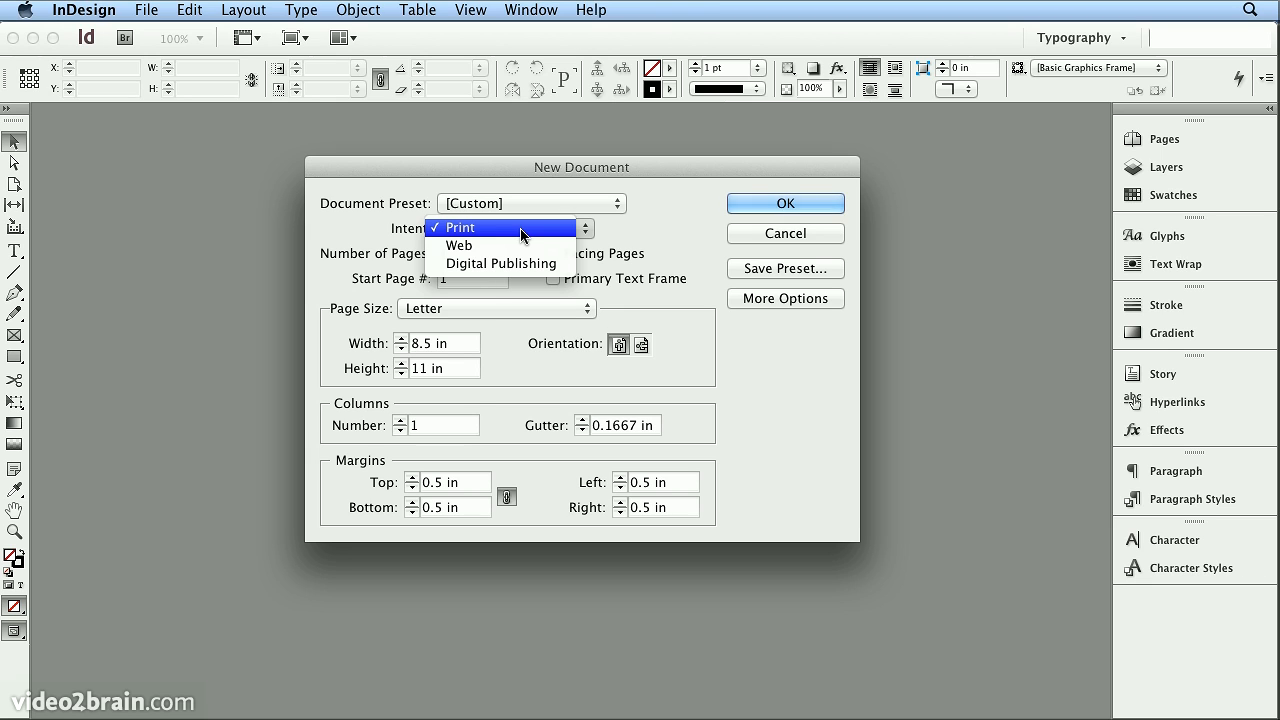
left_click(516, 246)
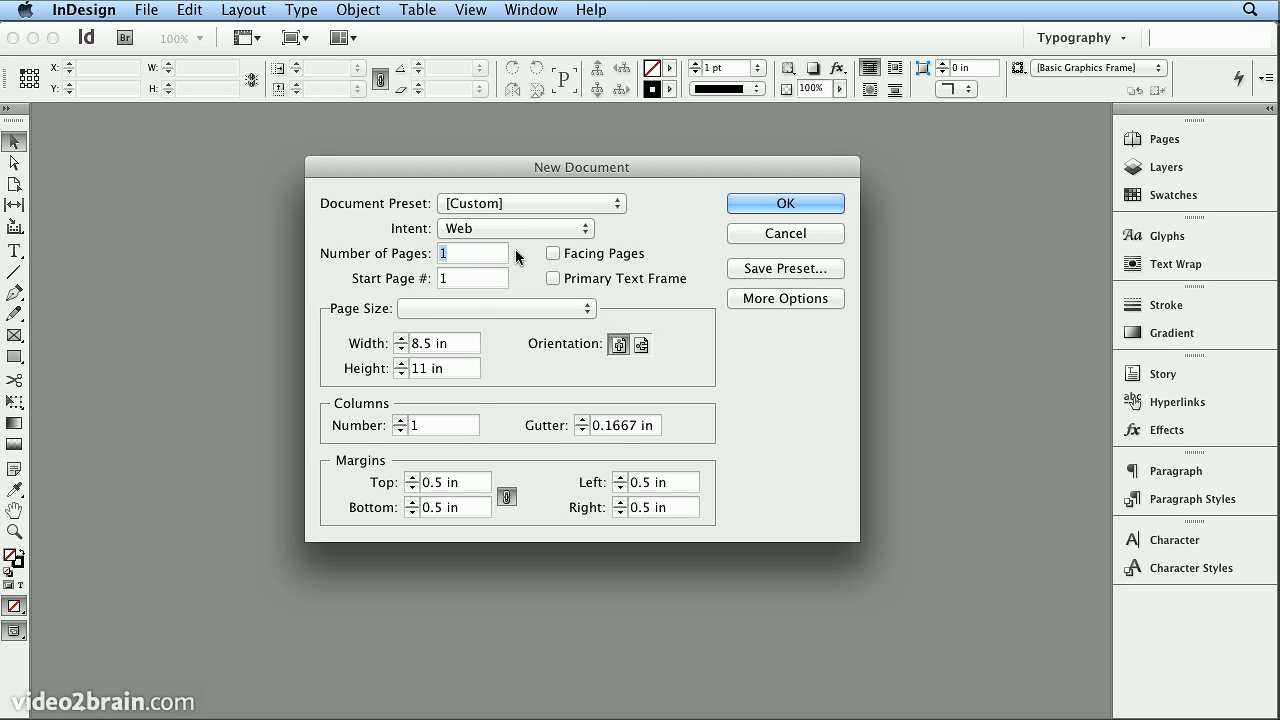
left_click(519, 310)
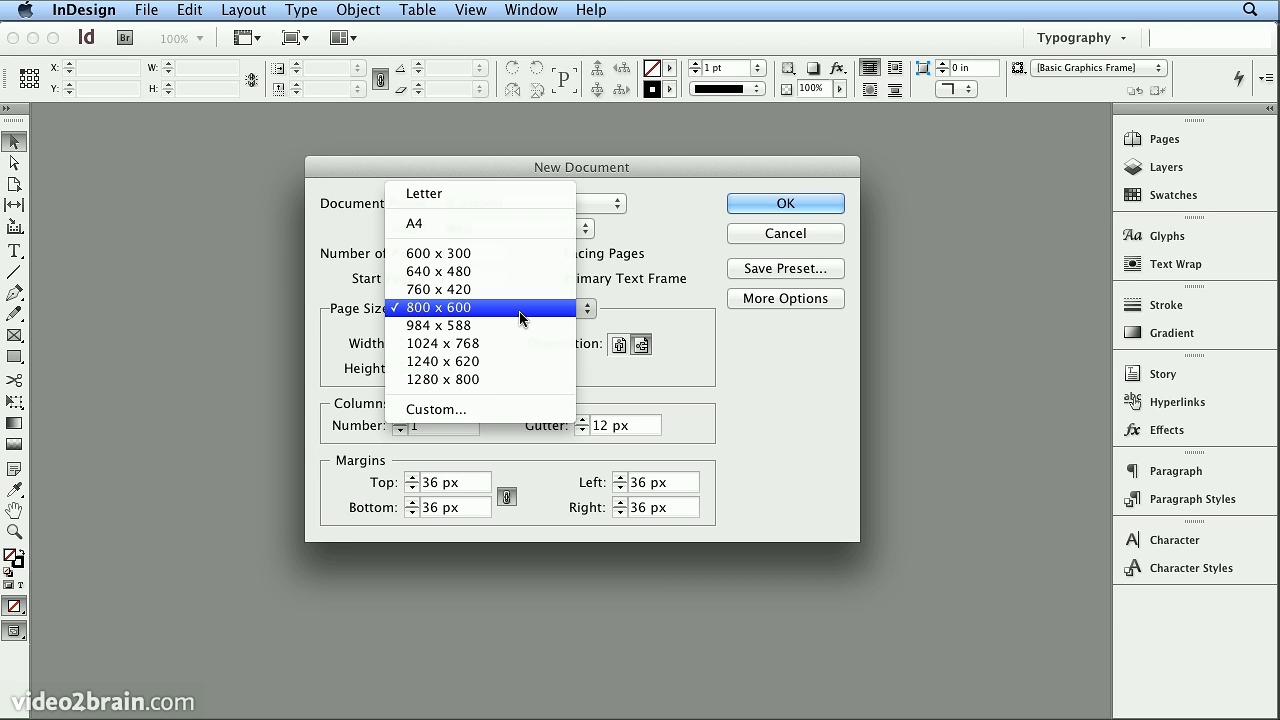
left_click(686, 296)
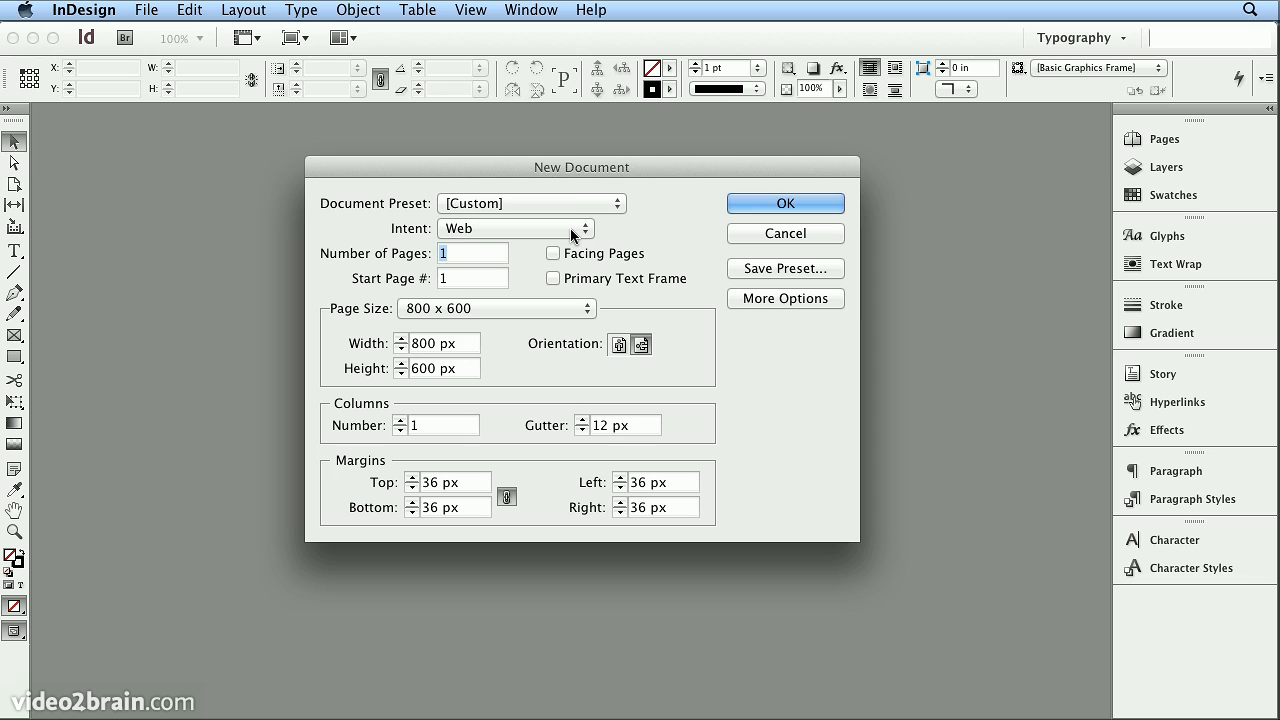
Step: Set the document intent to Digital Publishing and keep iPad as the page size
left_click(565, 224)
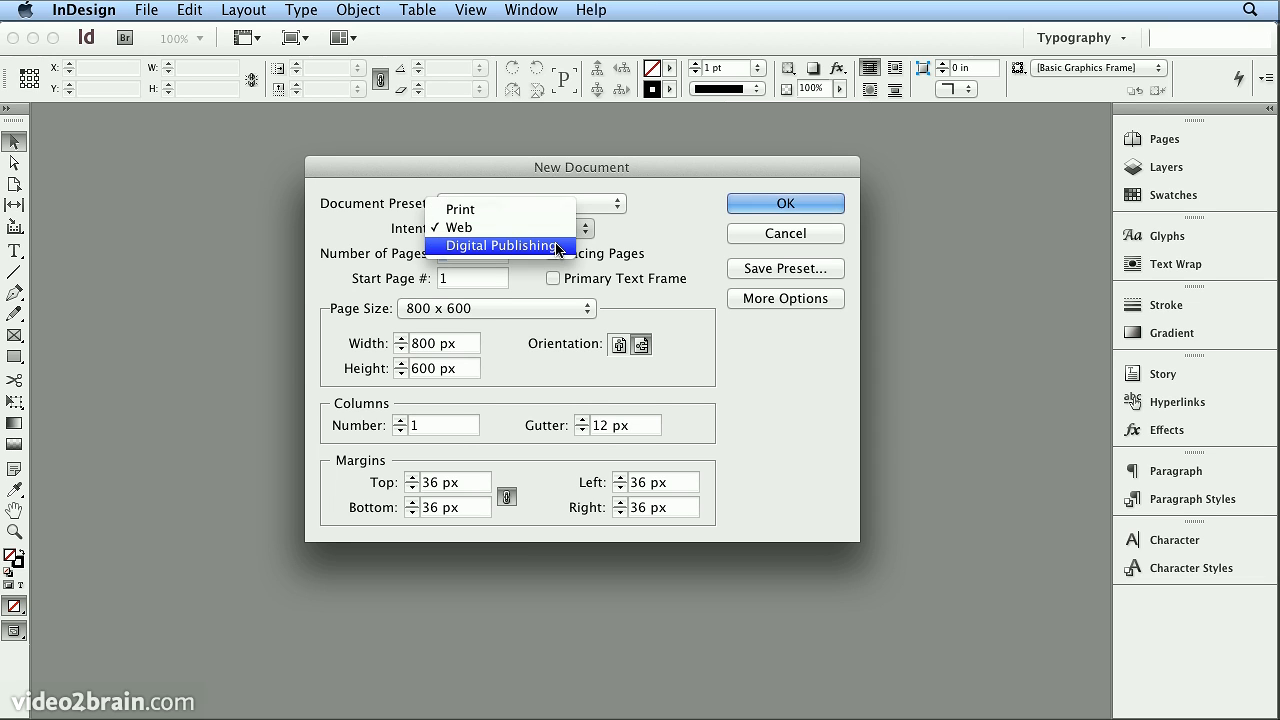
left_click(557, 246)
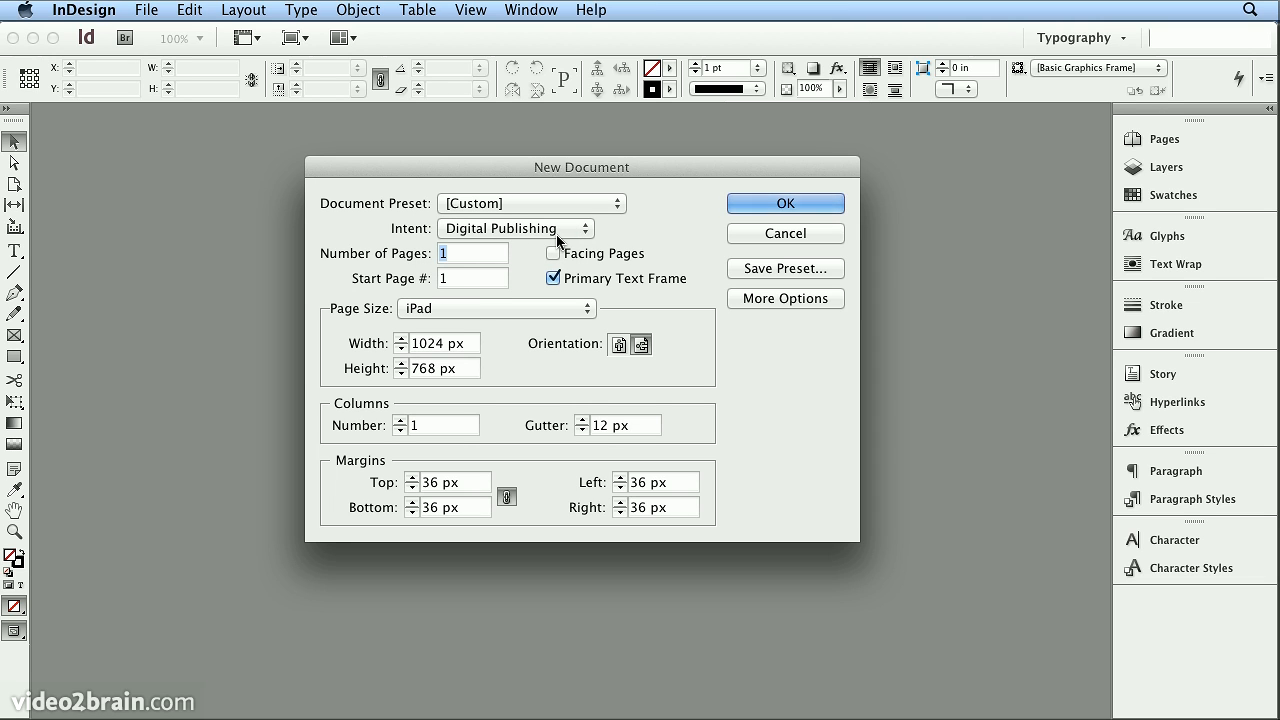
left_click(545, 312)
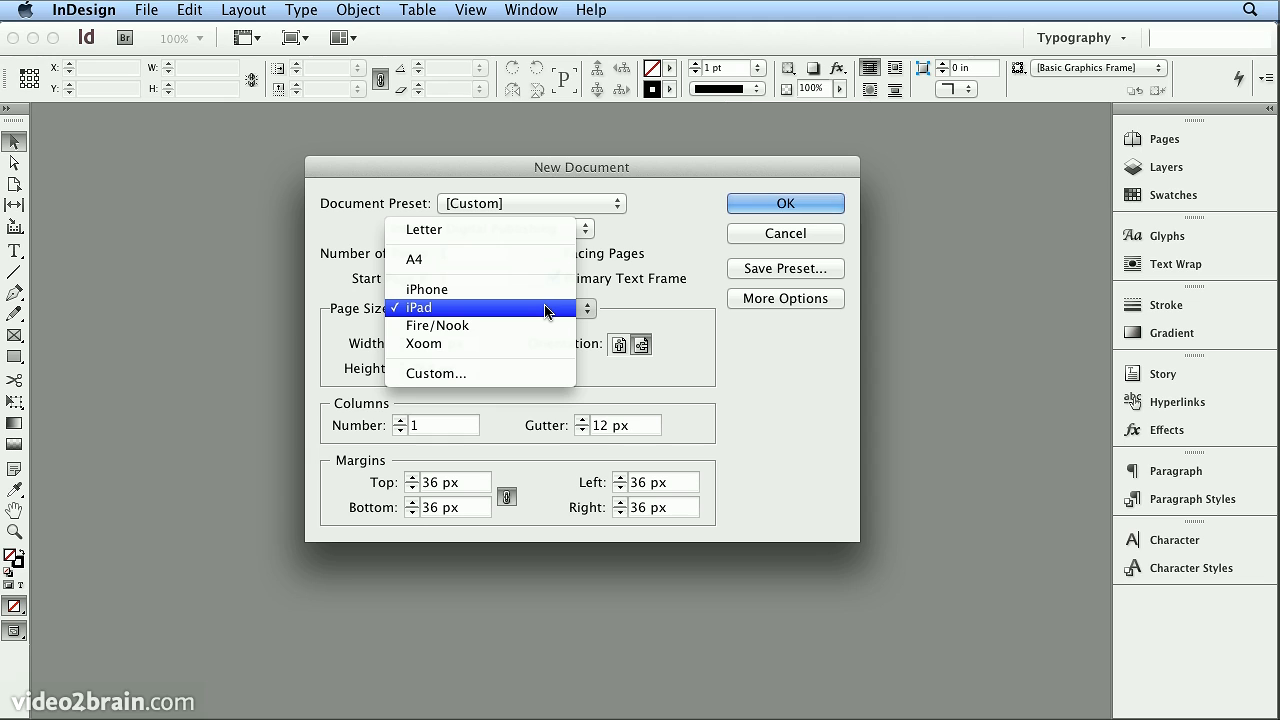
left_click(545, 306)
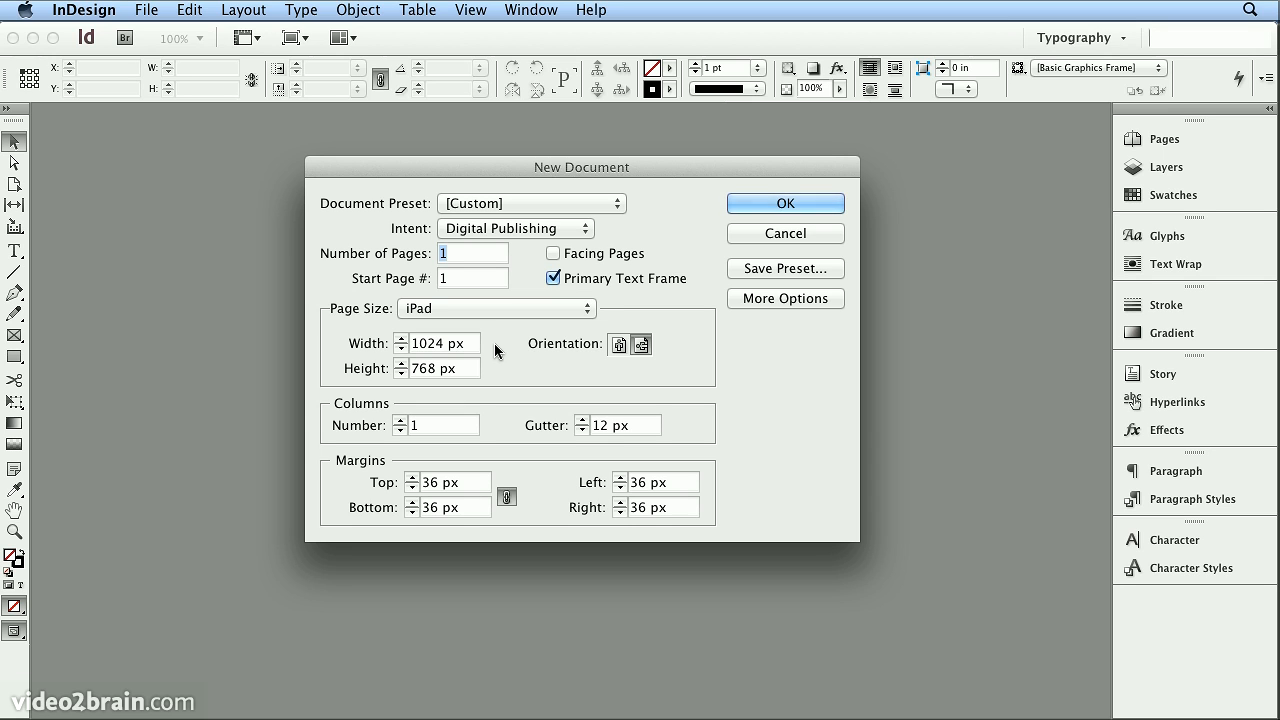
Step: Try the iPhone, Fire/Nook and Xoom page sizes one after another
left_click(512, 311)
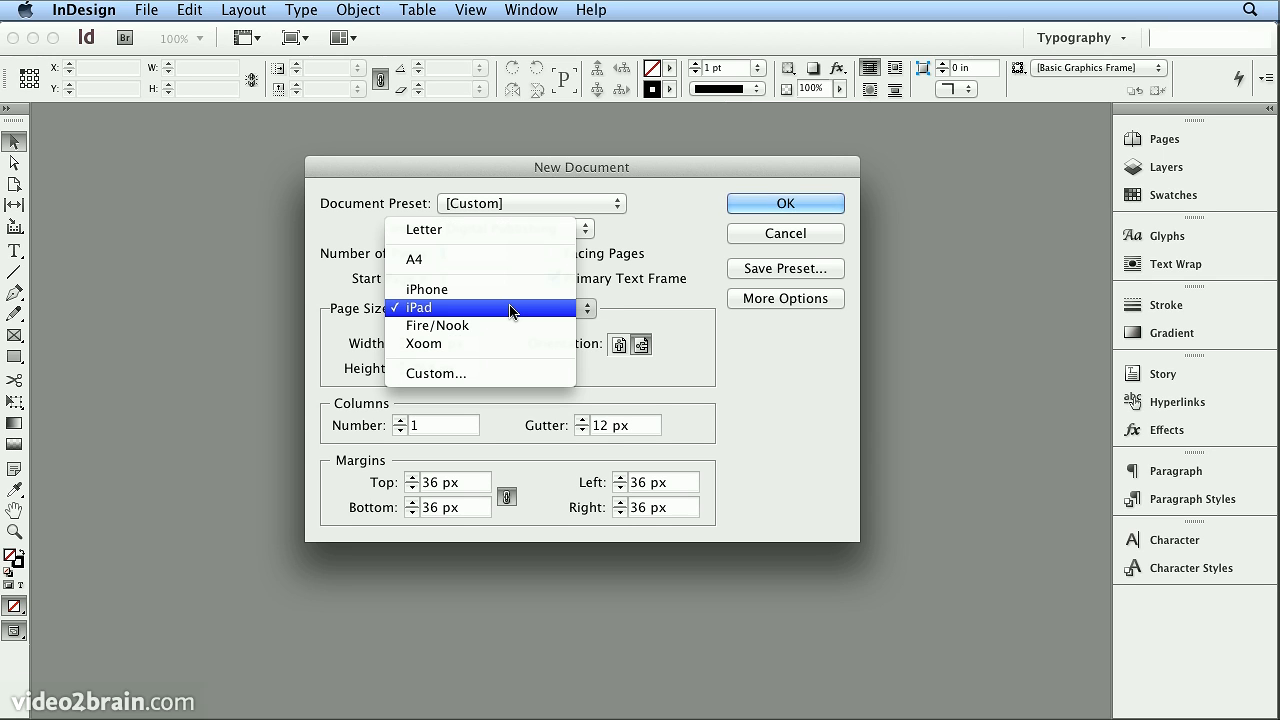
left_click(508, 290)
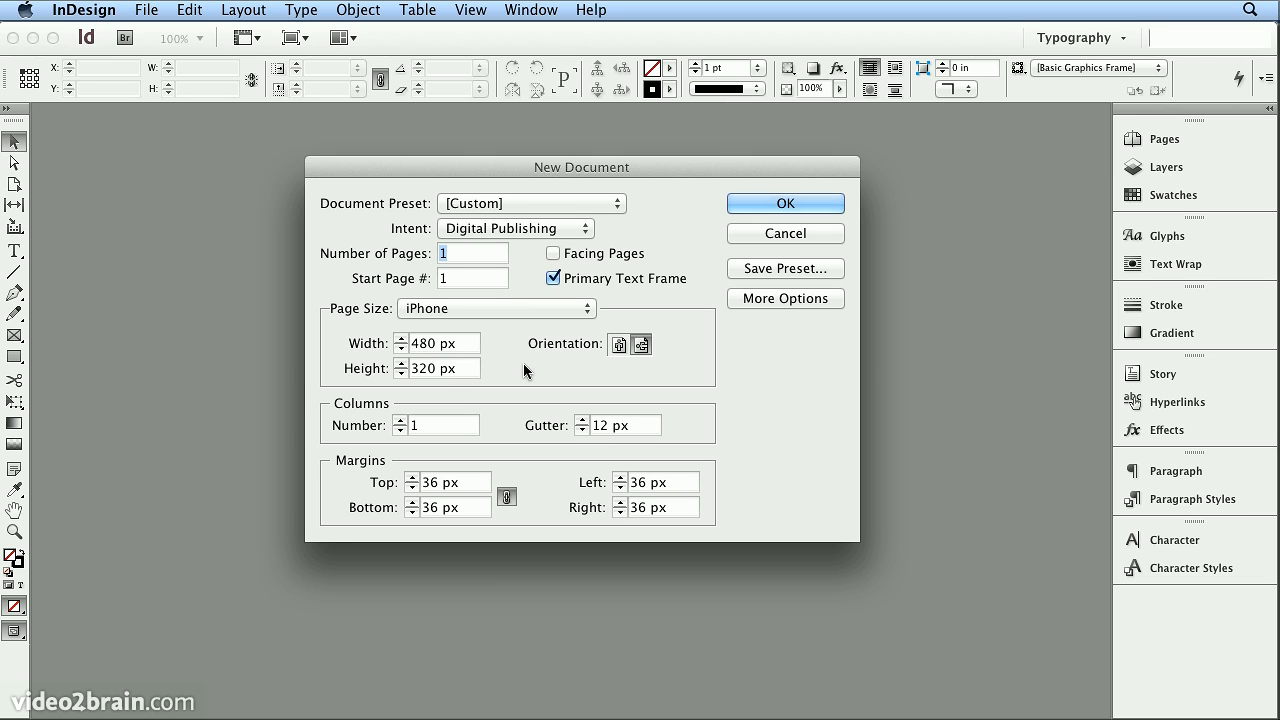
left_click(516, 311)
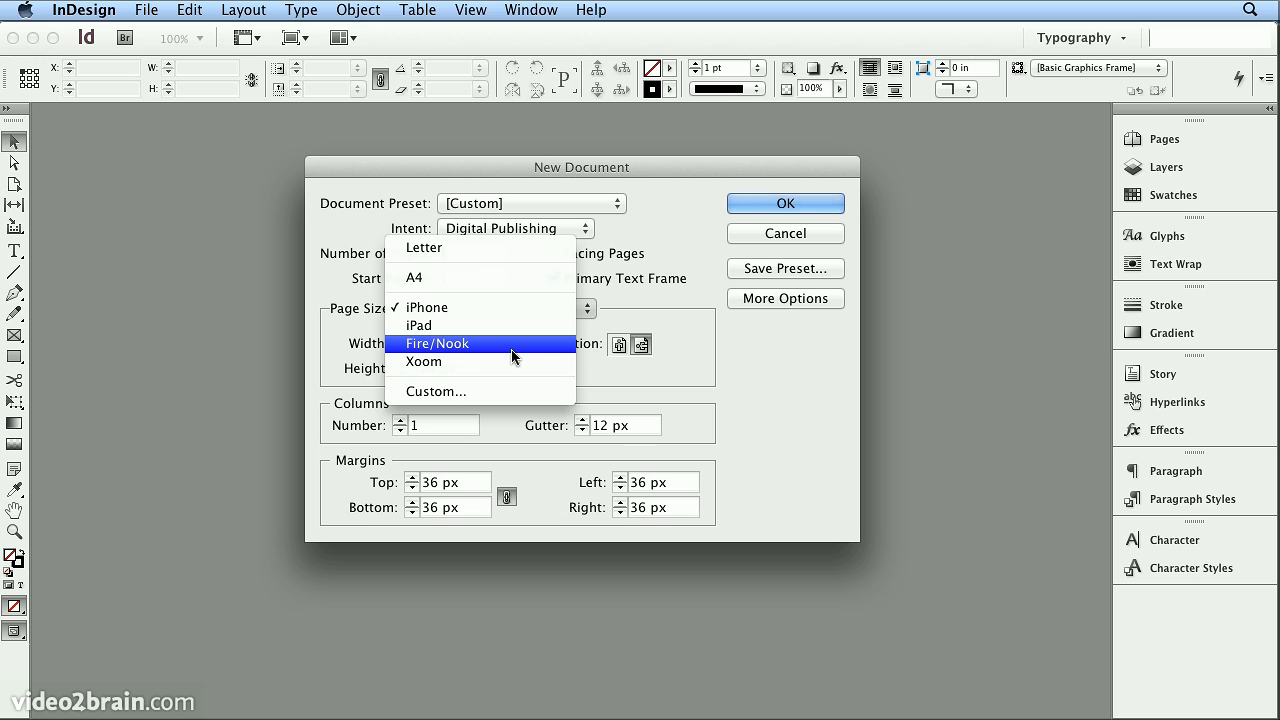
left_click(512, 349)
left_click(514, 309)
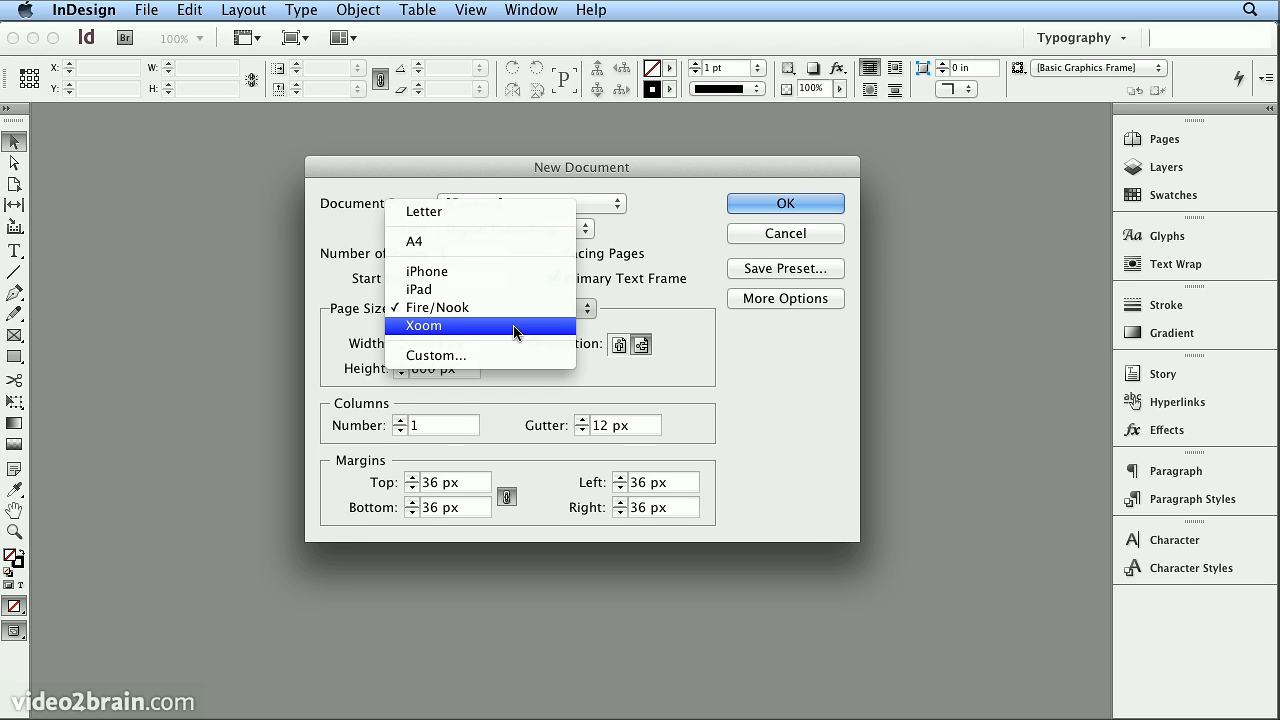
left_click(516, 331)
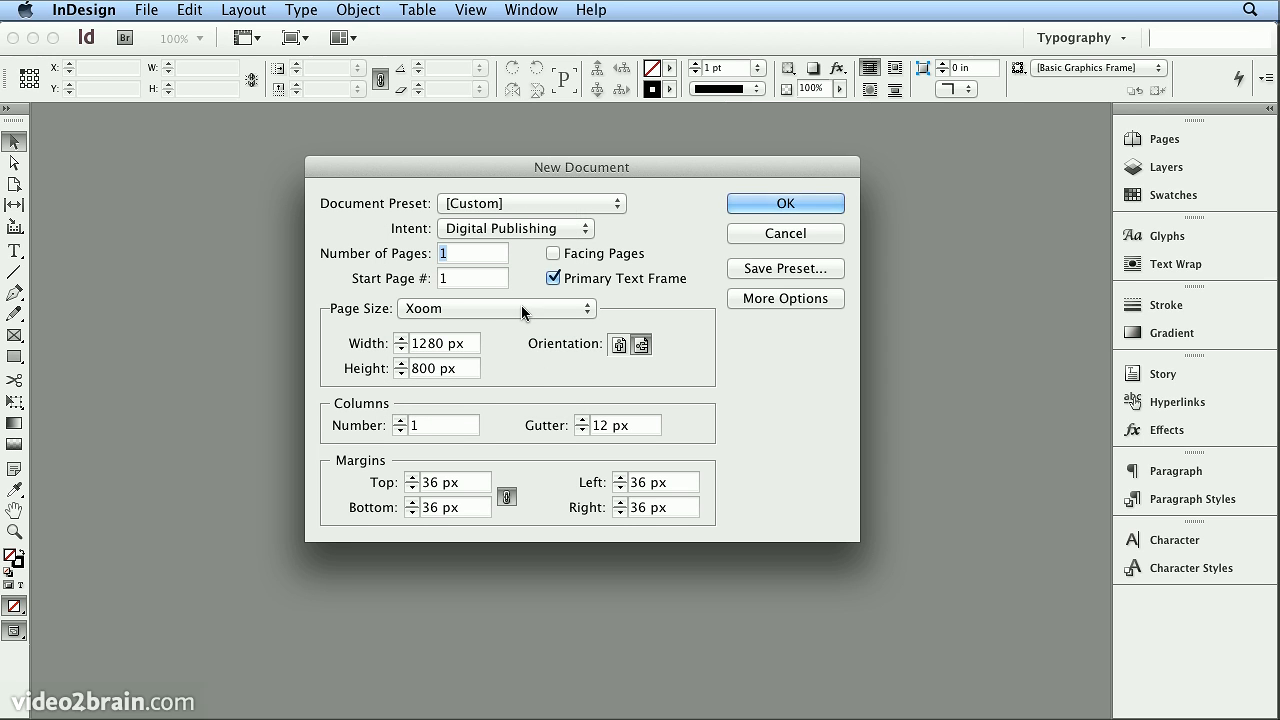
Step: Set the document intent back to Print and try landscape orientation before restoring portrait
left_click(525, 228)
left_click(518, 185)
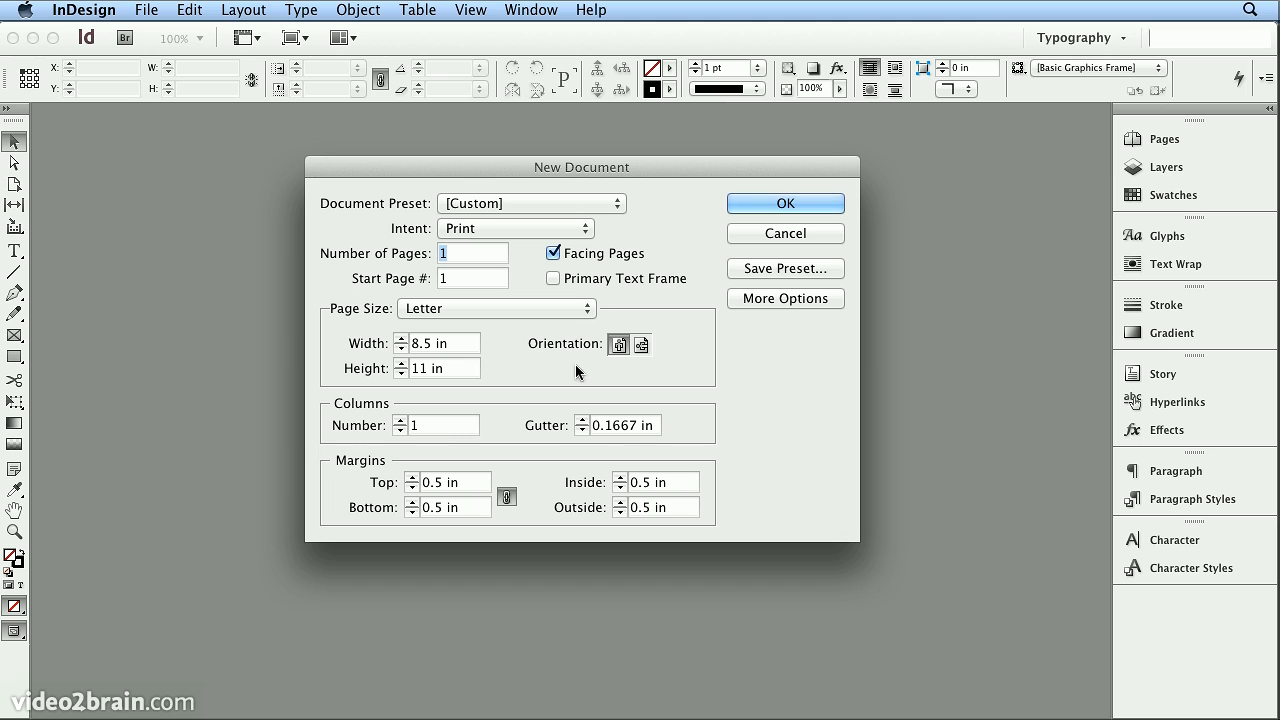
left_click(638, 347)
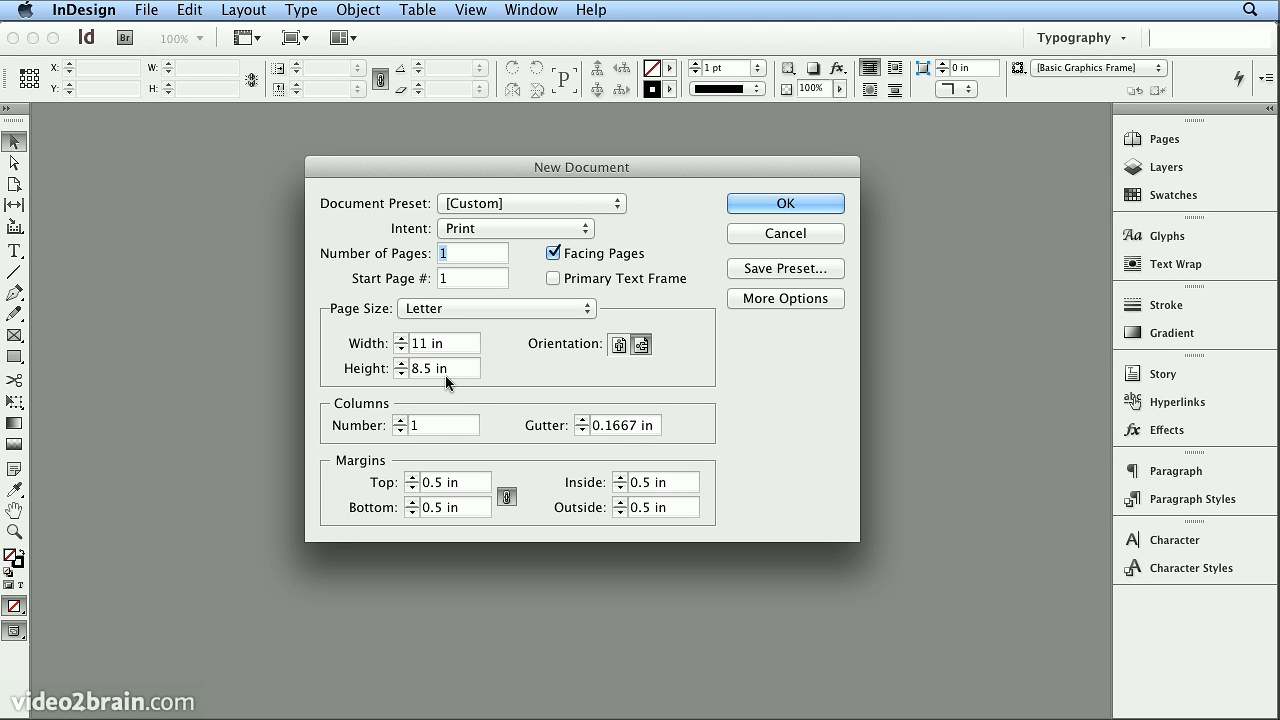
left_click(619, 346)
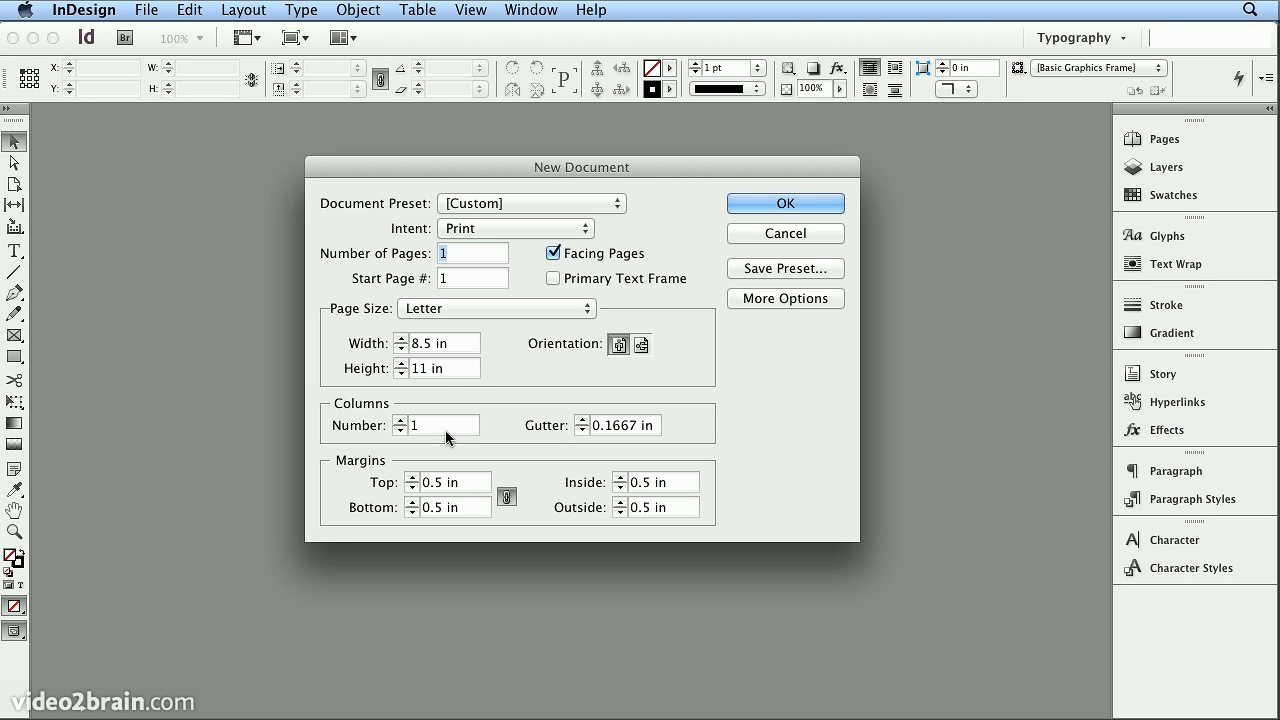
Step: Set the linked page margins to 0 in on all four sides
left_click(475, 484)
double_click(432, 484)
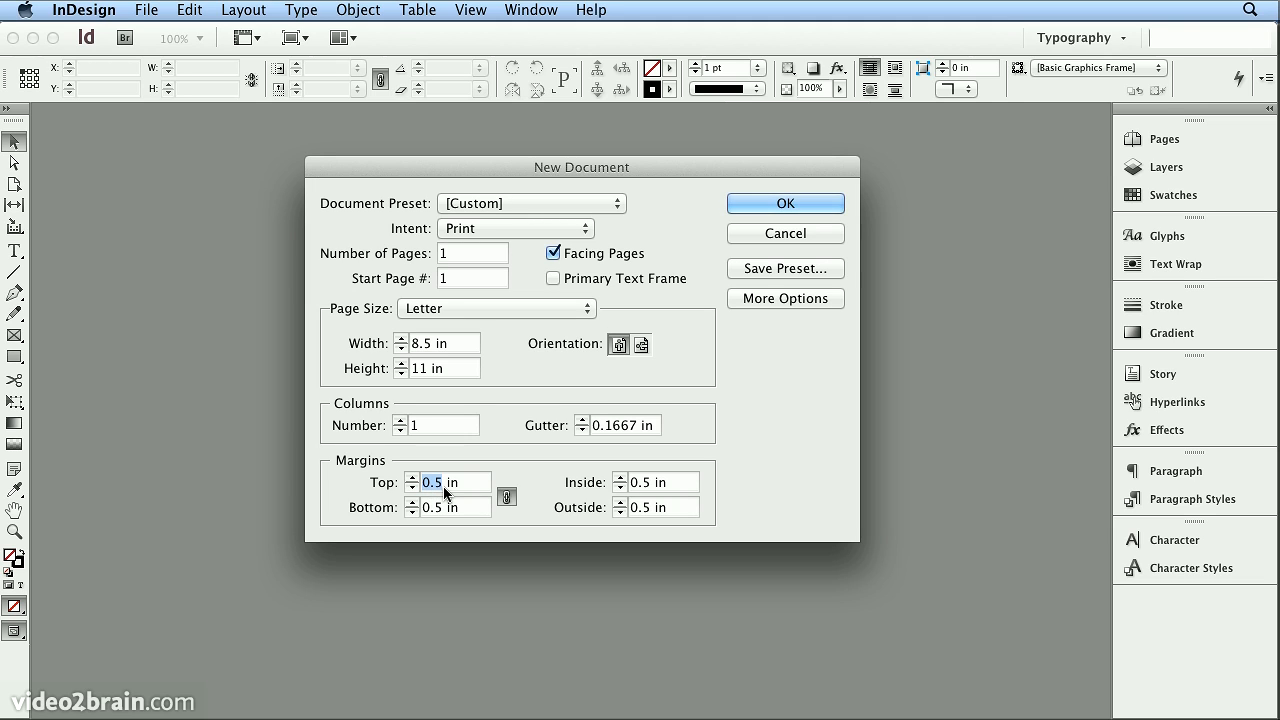
left_click(469, 484)
key("BackSpace")
key("BackSpace")
key("BackSpace")
key("BackSpace")
key("BackSpace")
key("BackSpace")
left_click(451, 425)
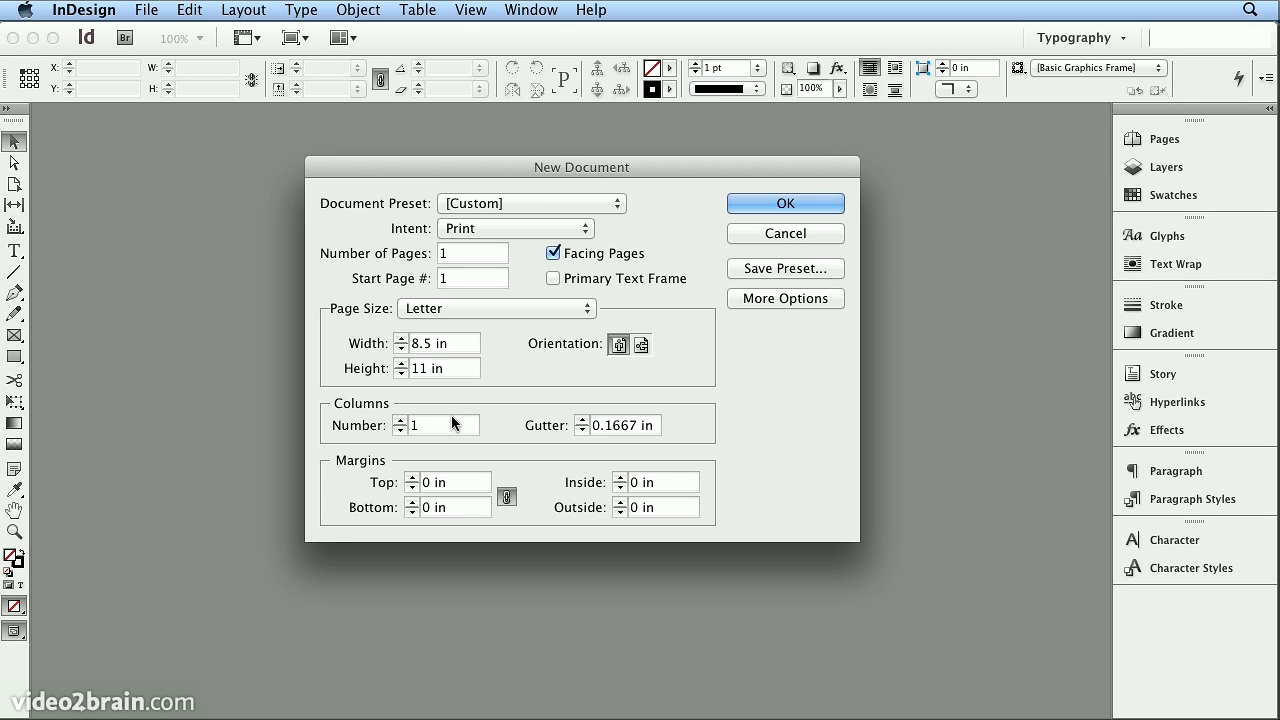
Step: Set the linked page margins to 1 in on all four sides
double_click(426, 482)
type("1")
key("Tab")
key("Tab")
key("Tab")
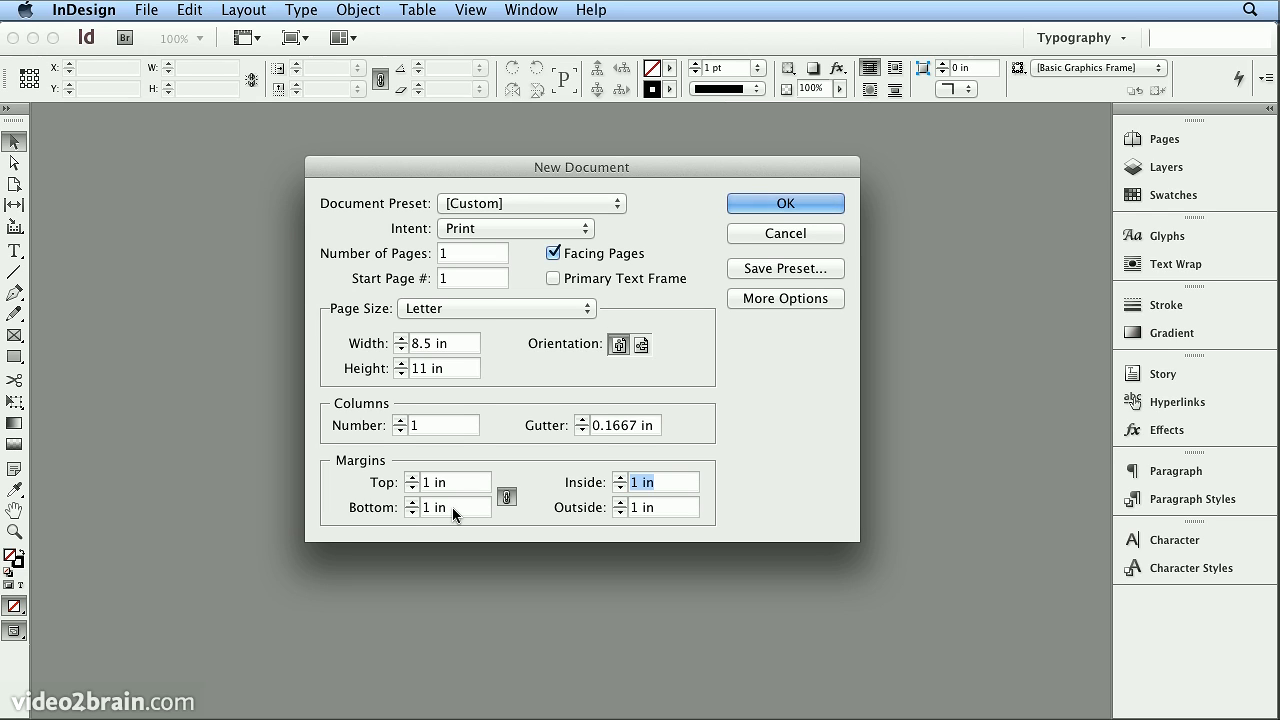
key("Tab")
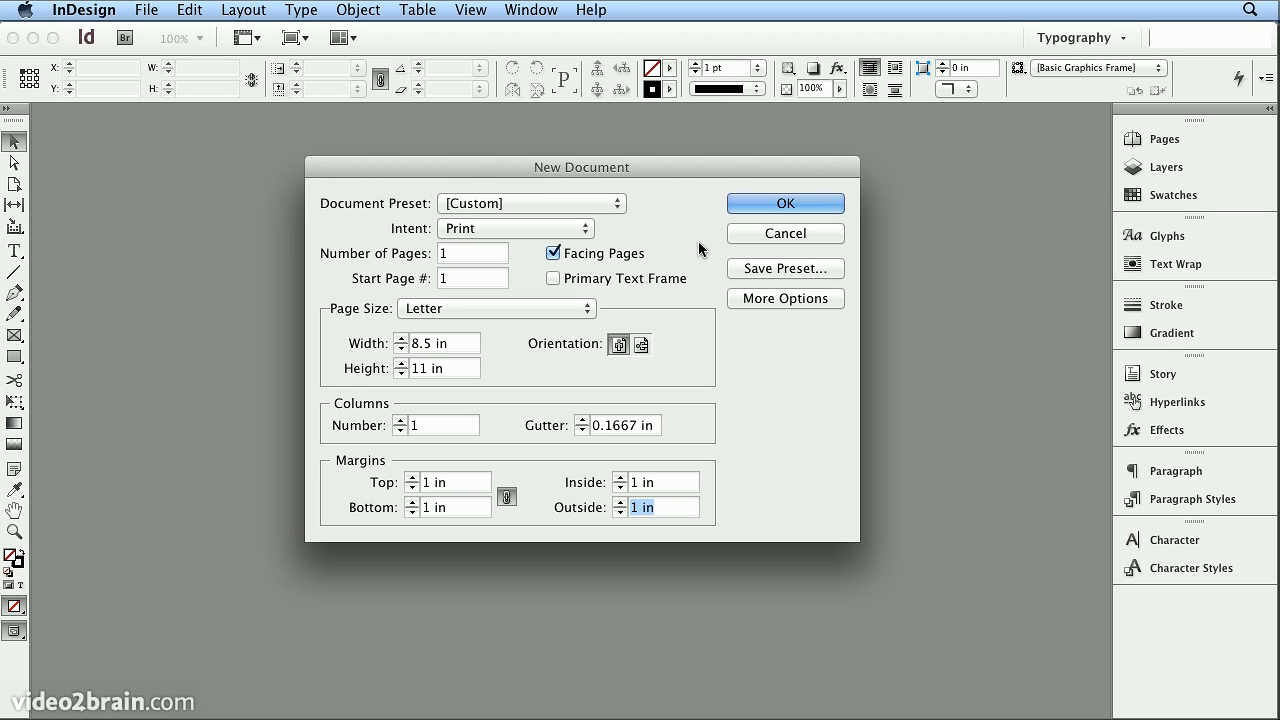
Step: Turn off facing pages and check the available document presets, leaving [Custom] selected
left_click(551, 254)
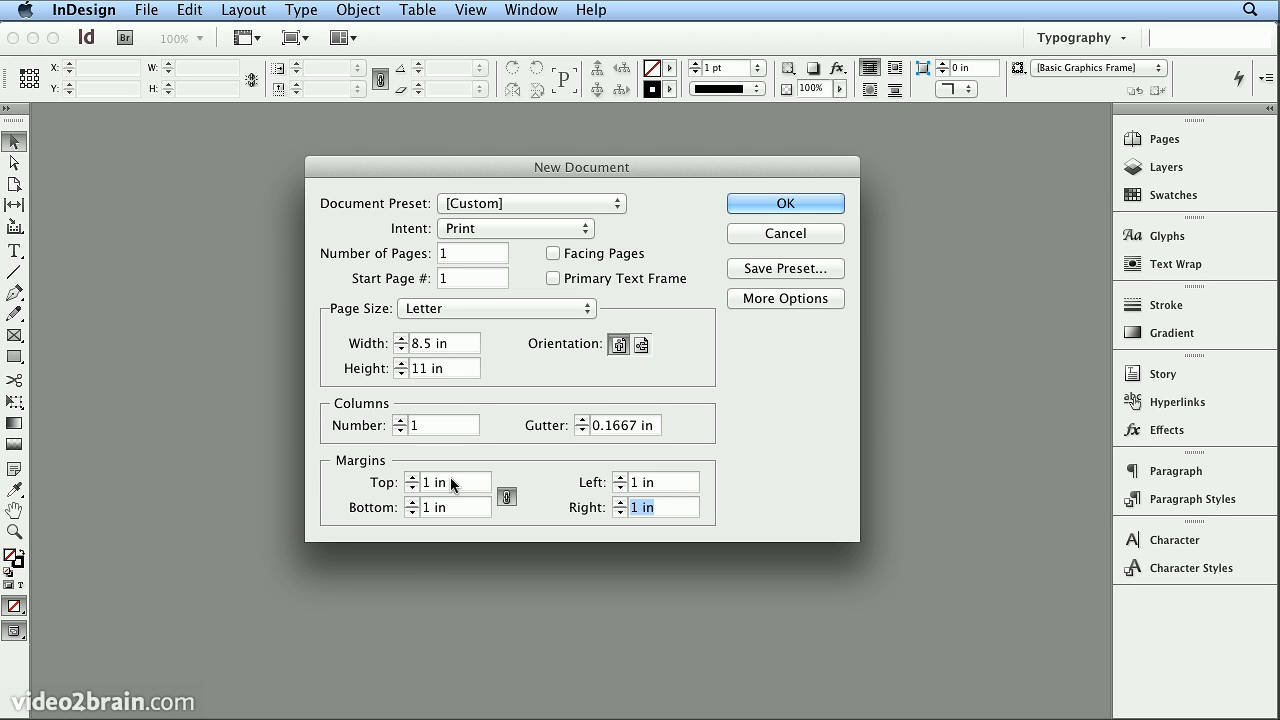
left_click(608, 202)
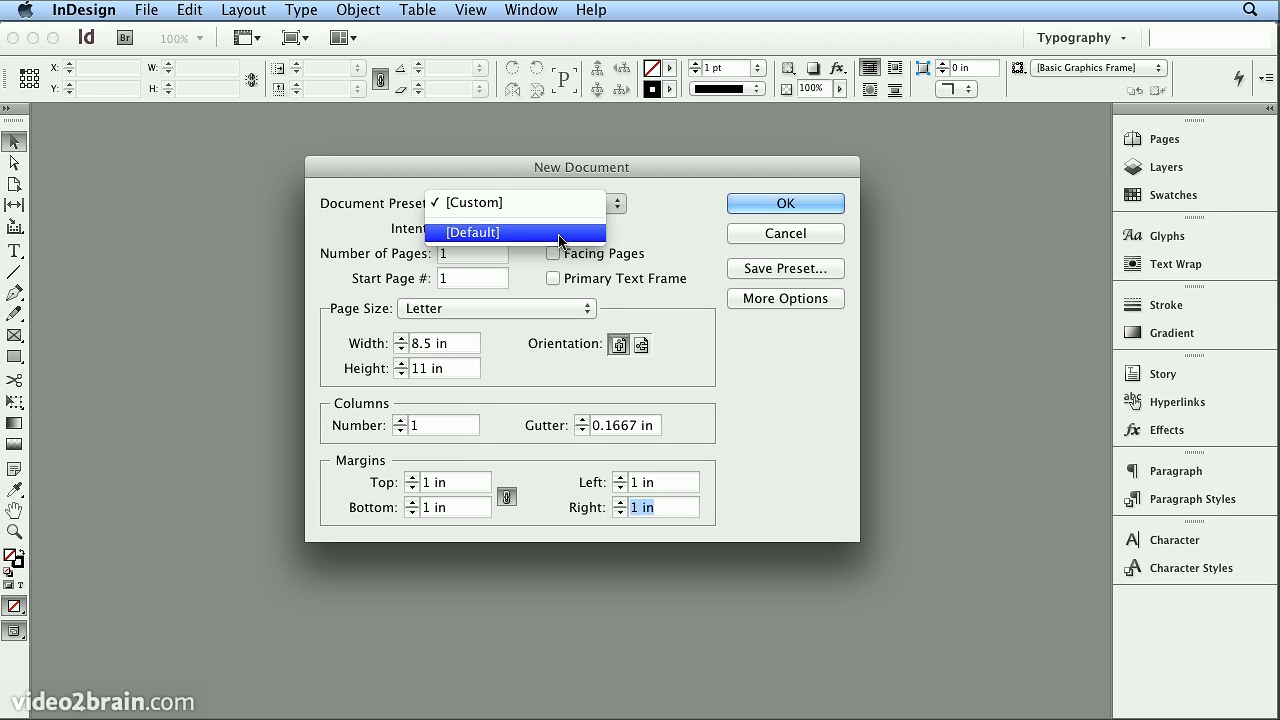
left_click(664, 206)
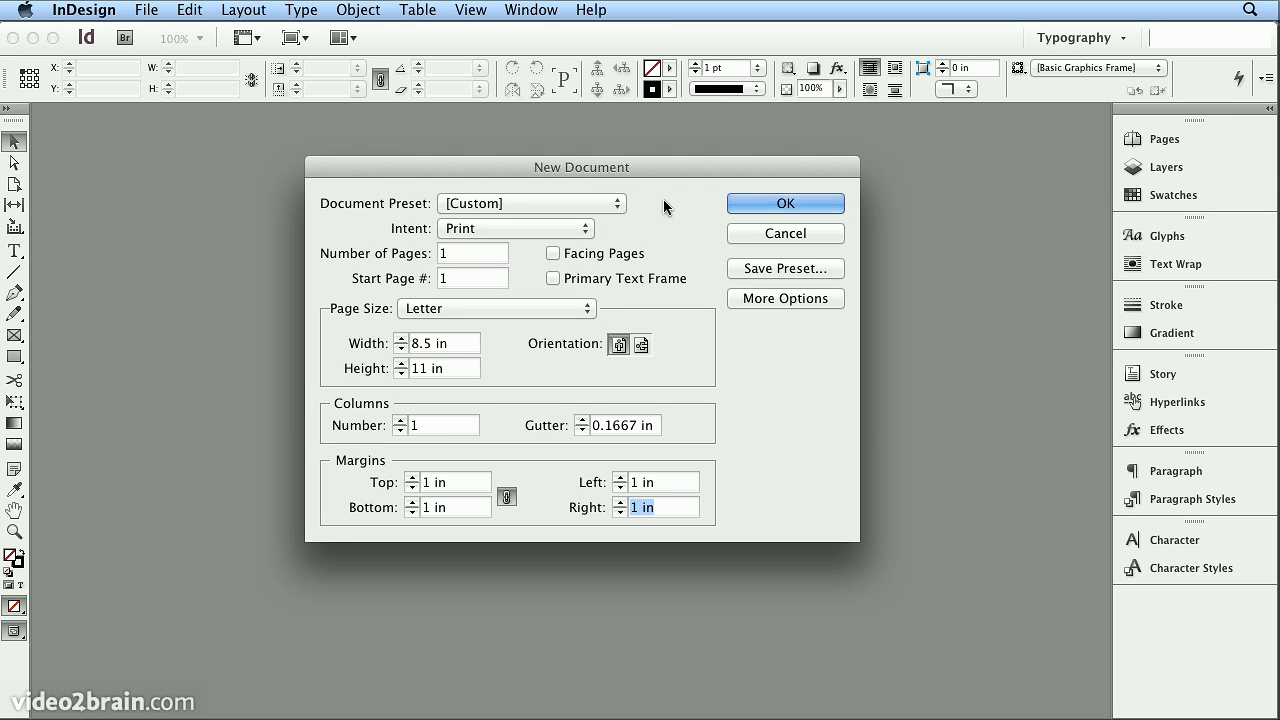
Step: Show the bleed and slug options, setting the bleed to 0.125 in on all sides and the bottom slug to 1 in
left_click(785, 299)
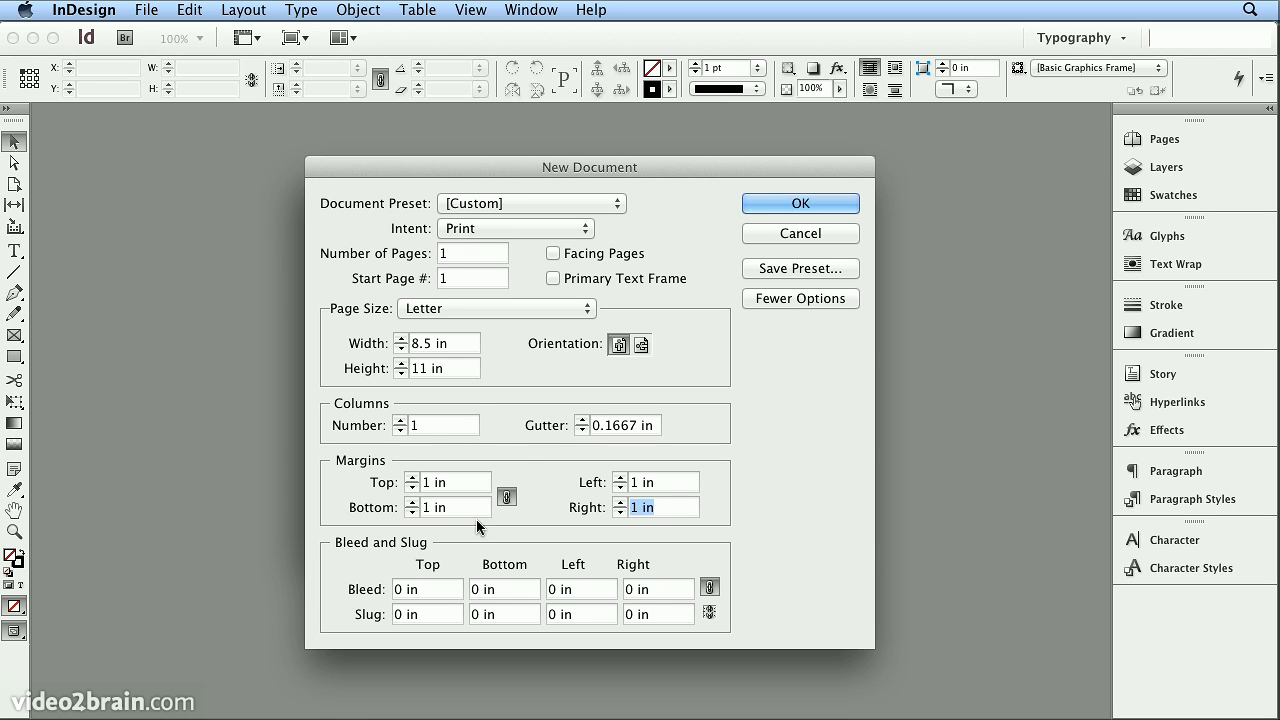
left_click(434, 589)
left_click_drag(434, 589, 371, 592)
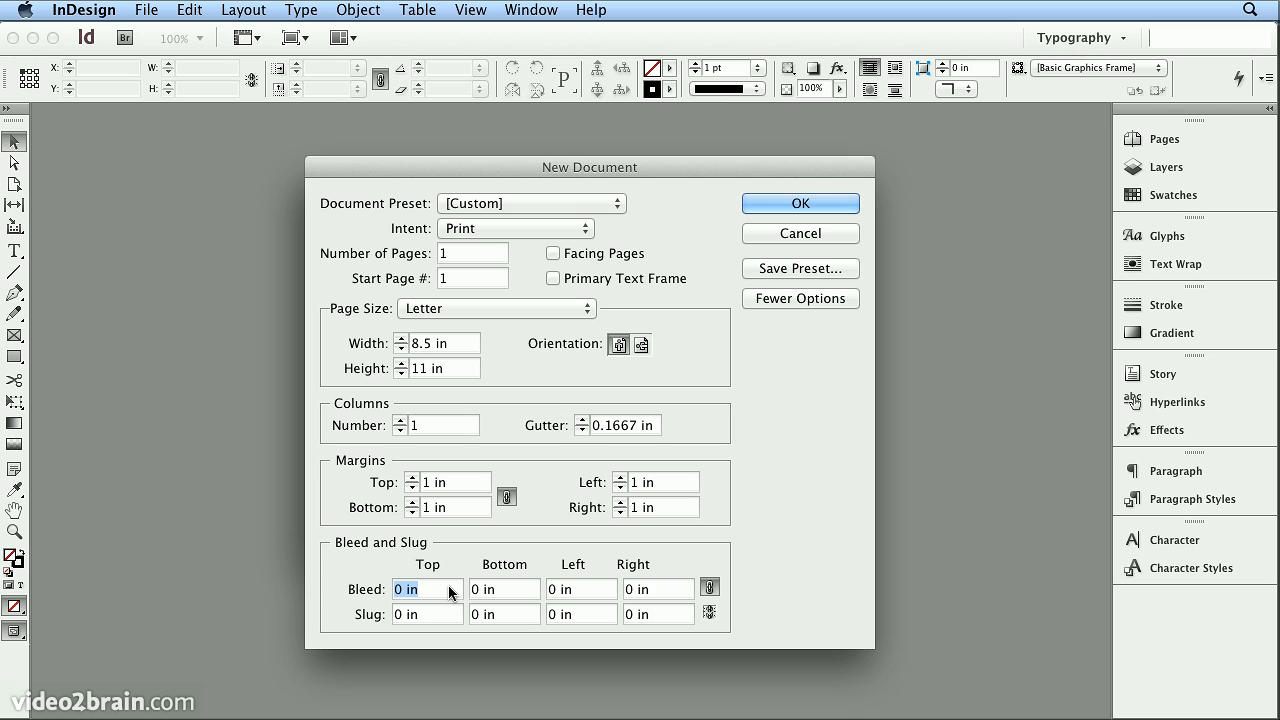
type(".125")
key("Tab")
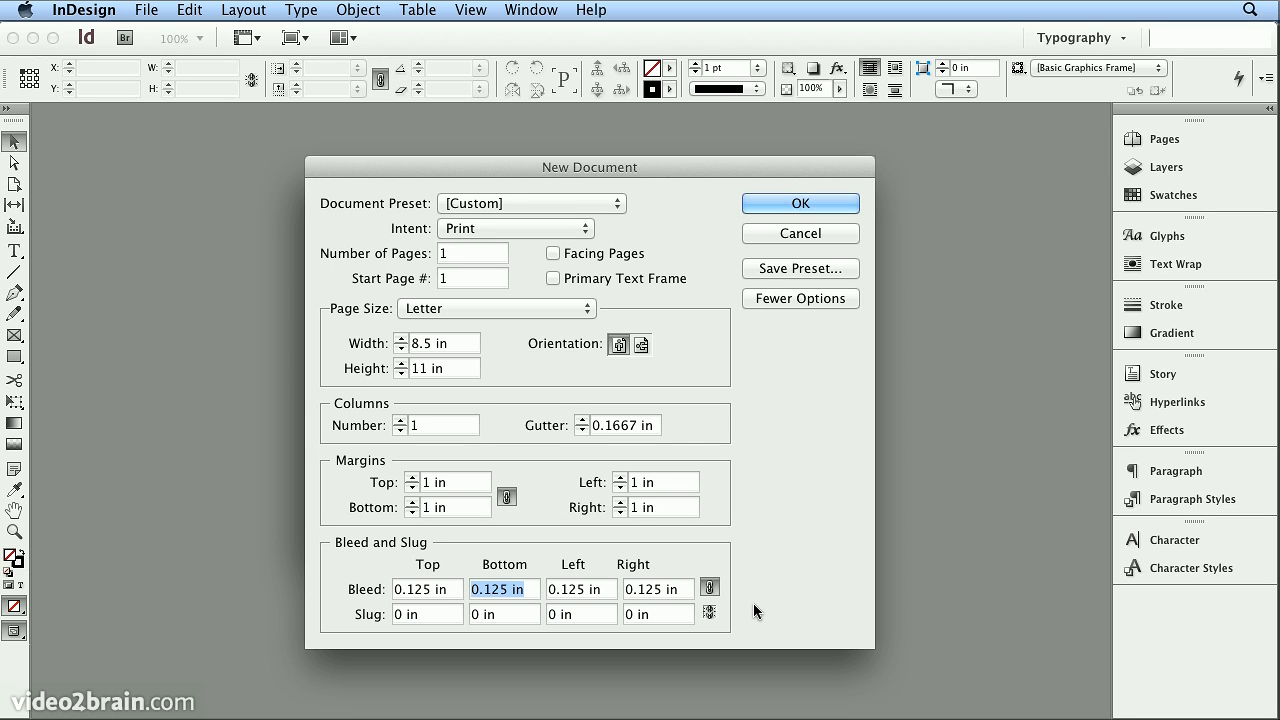
left_click_drag(505, 614, 470, 613)
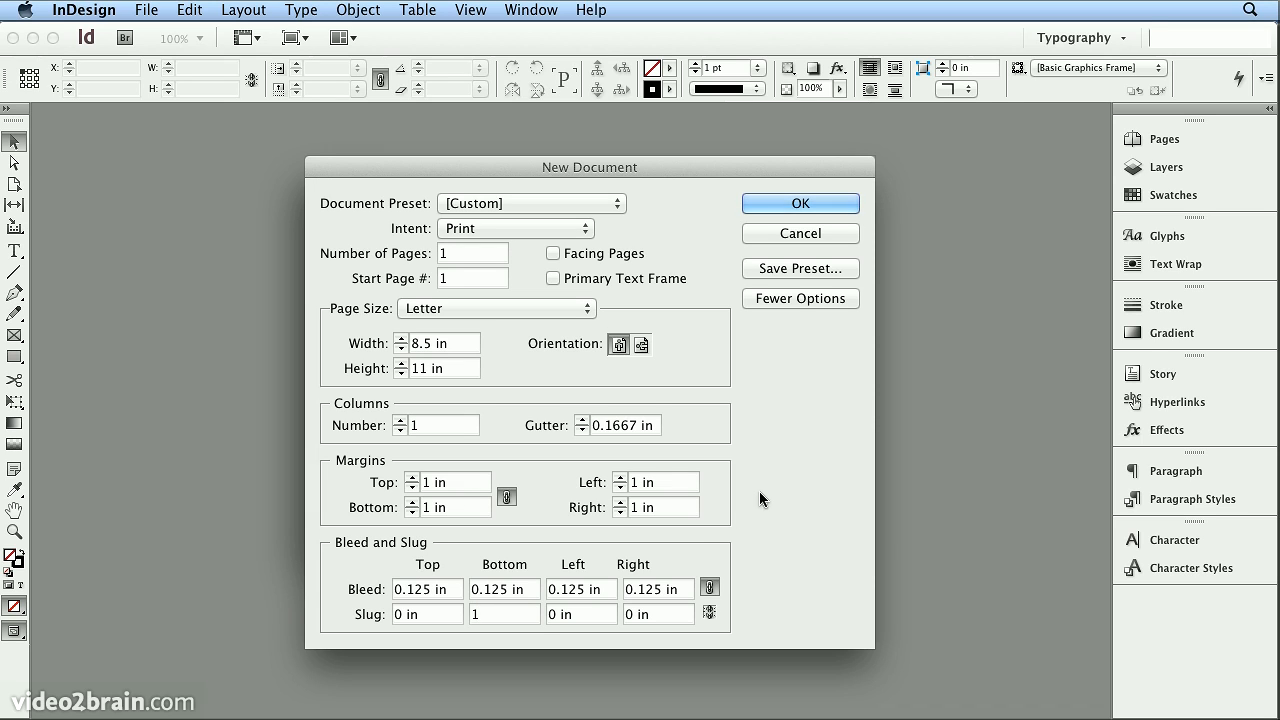
Step: Save the current settings as a document preset named "letter 1in" and check it in the preset list
left_click(800, 268)
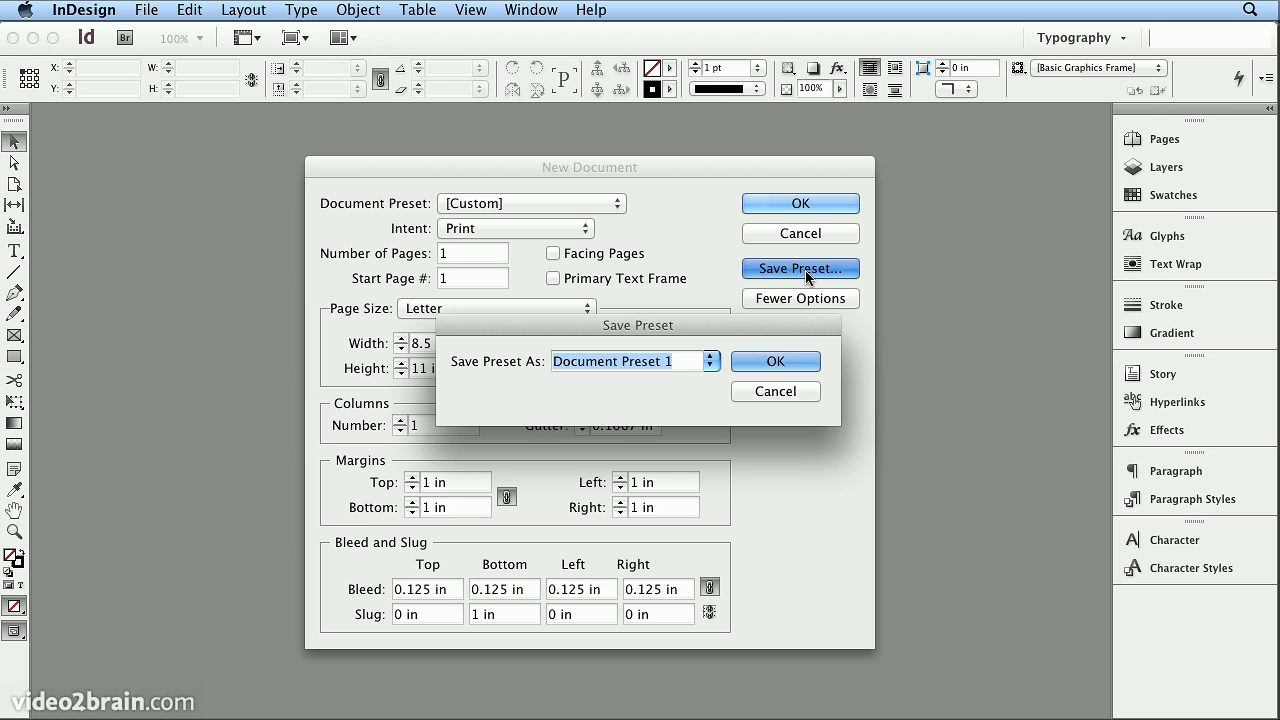
key("BackSpace")
type("letter 1in")
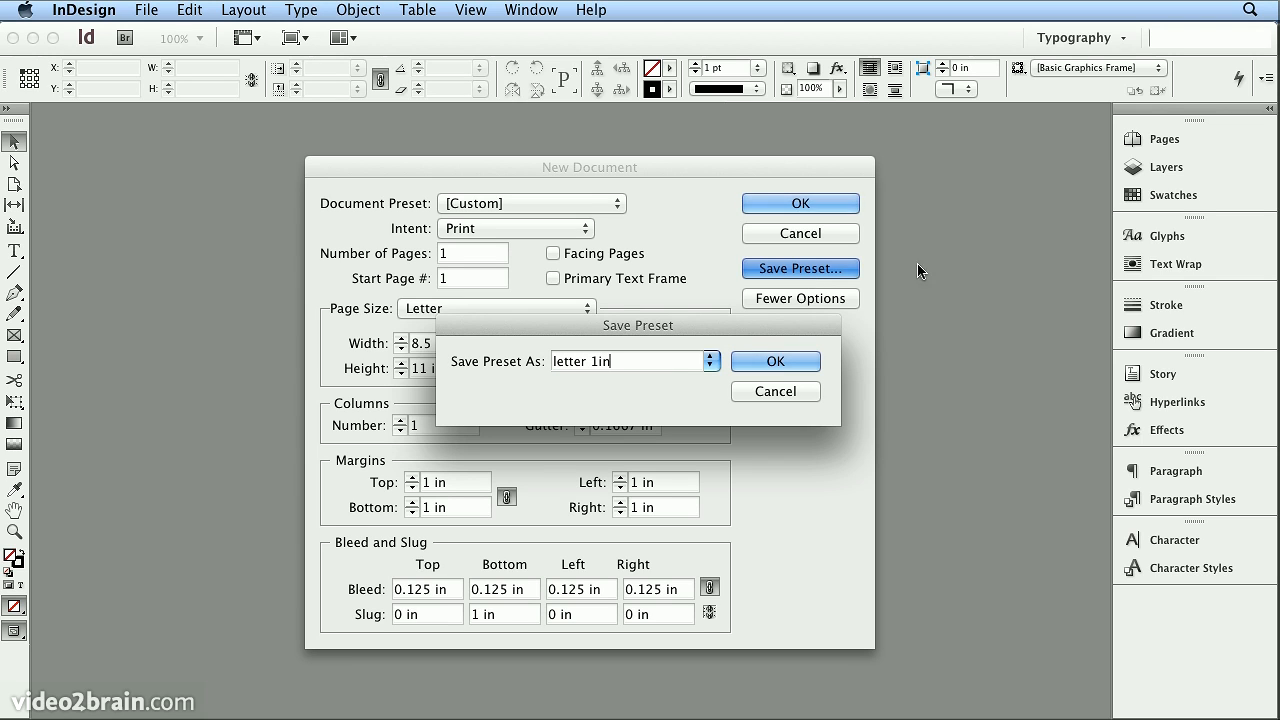
left_click(805, 362)
left_click(585, 203)
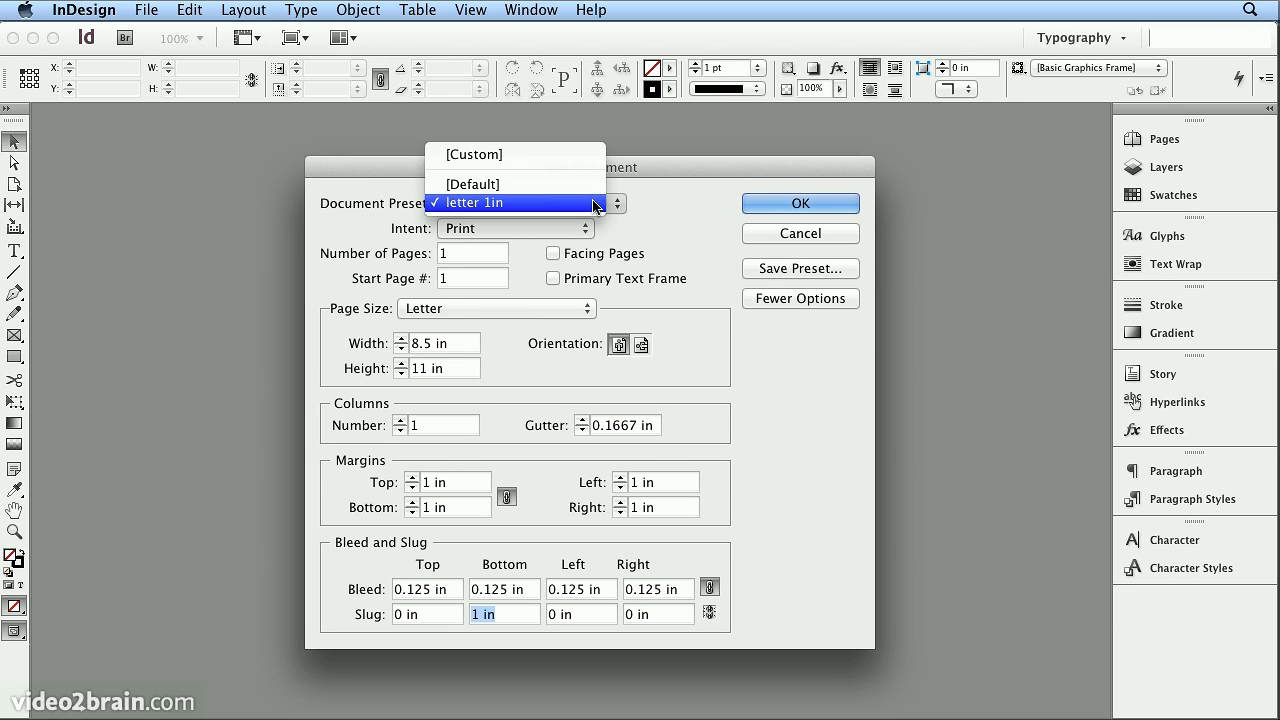
left_click(675, 207)
Step: Create the document from the "letter 1in" preset and fit its page in the window
left_click(797, 205)
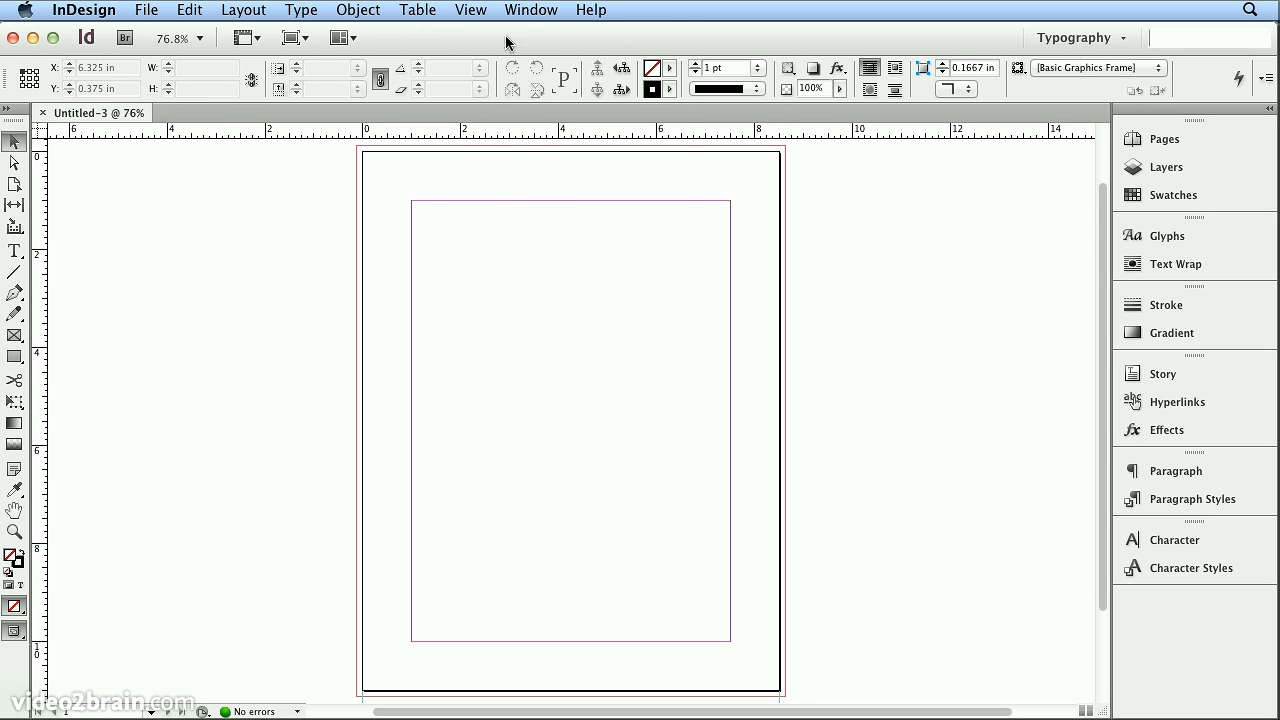
left_click(470, 10)
left_click(480, 134)
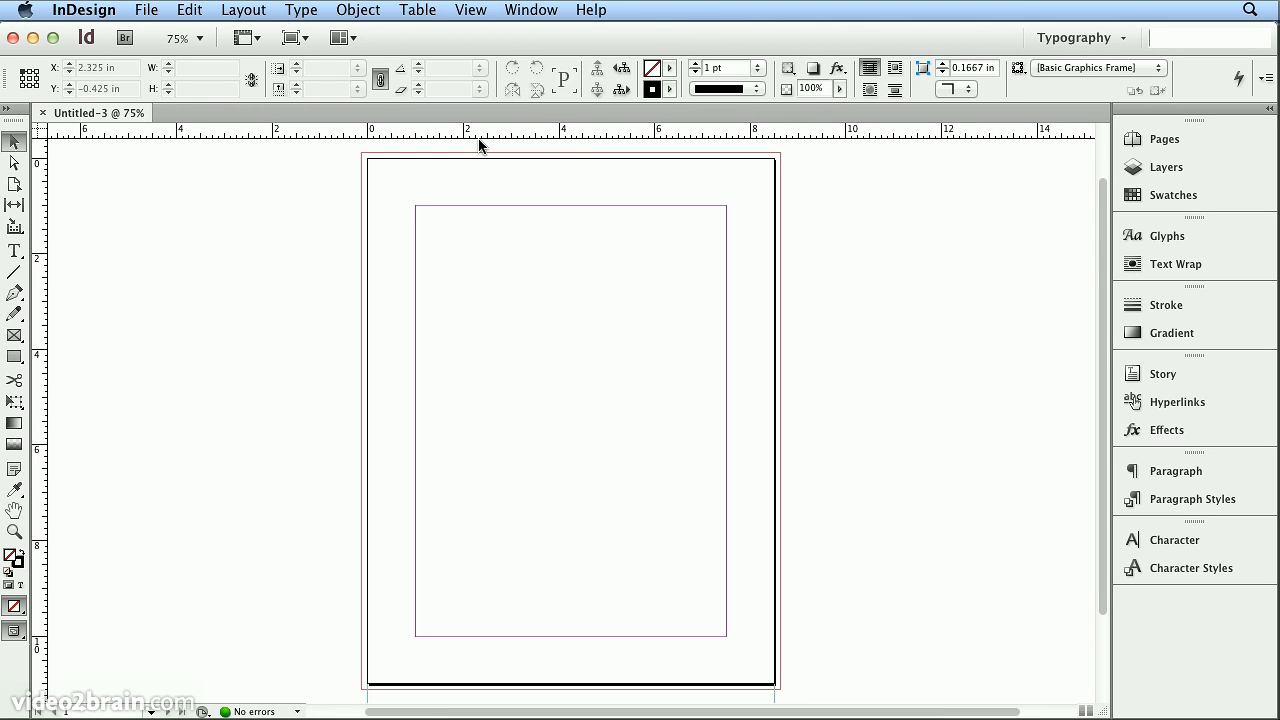
Step: Zoom out to 50% to examine the bleed and slug guides around the page, and fit the page back in the window
left_click(472, 10)
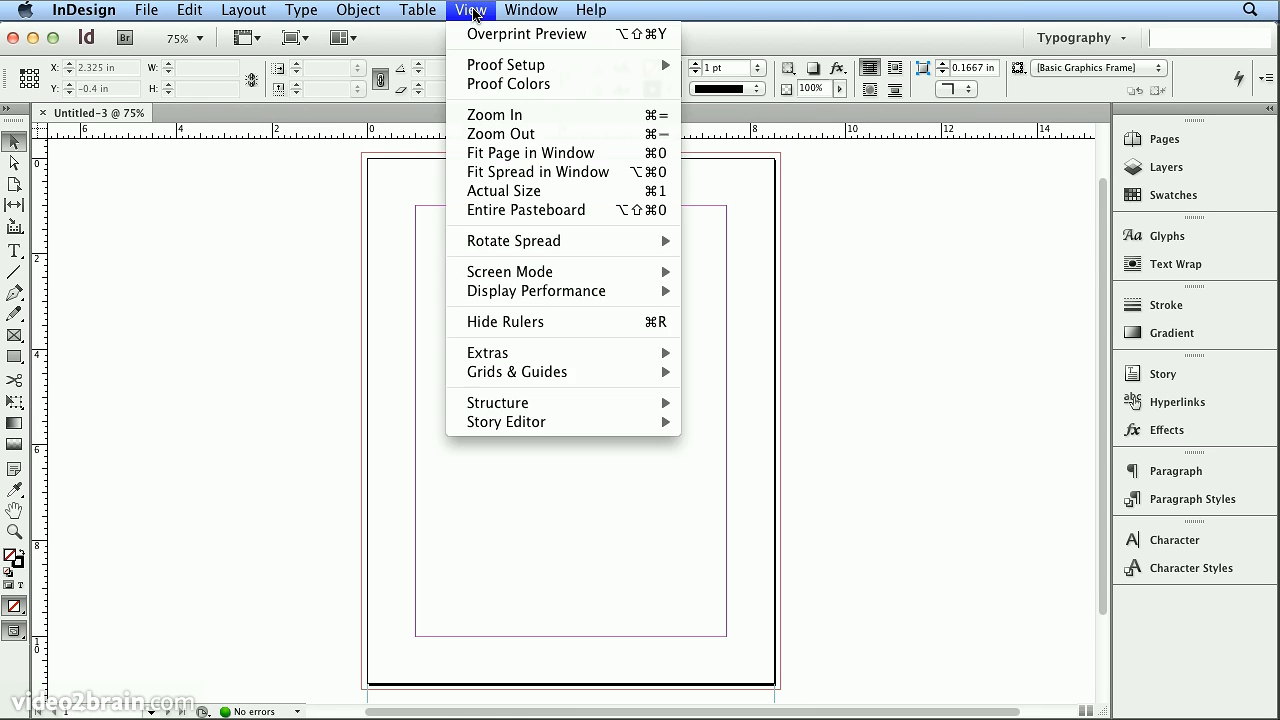
left_click(505, 134)
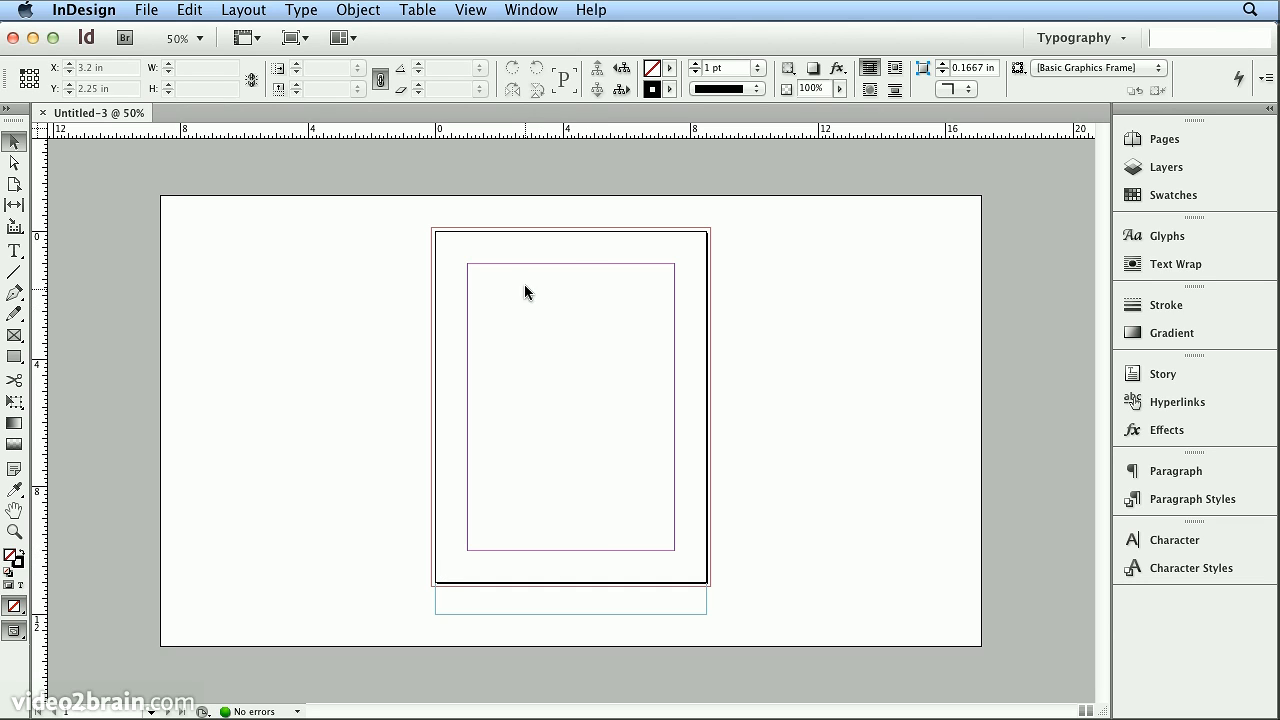
left_click(470, 10)
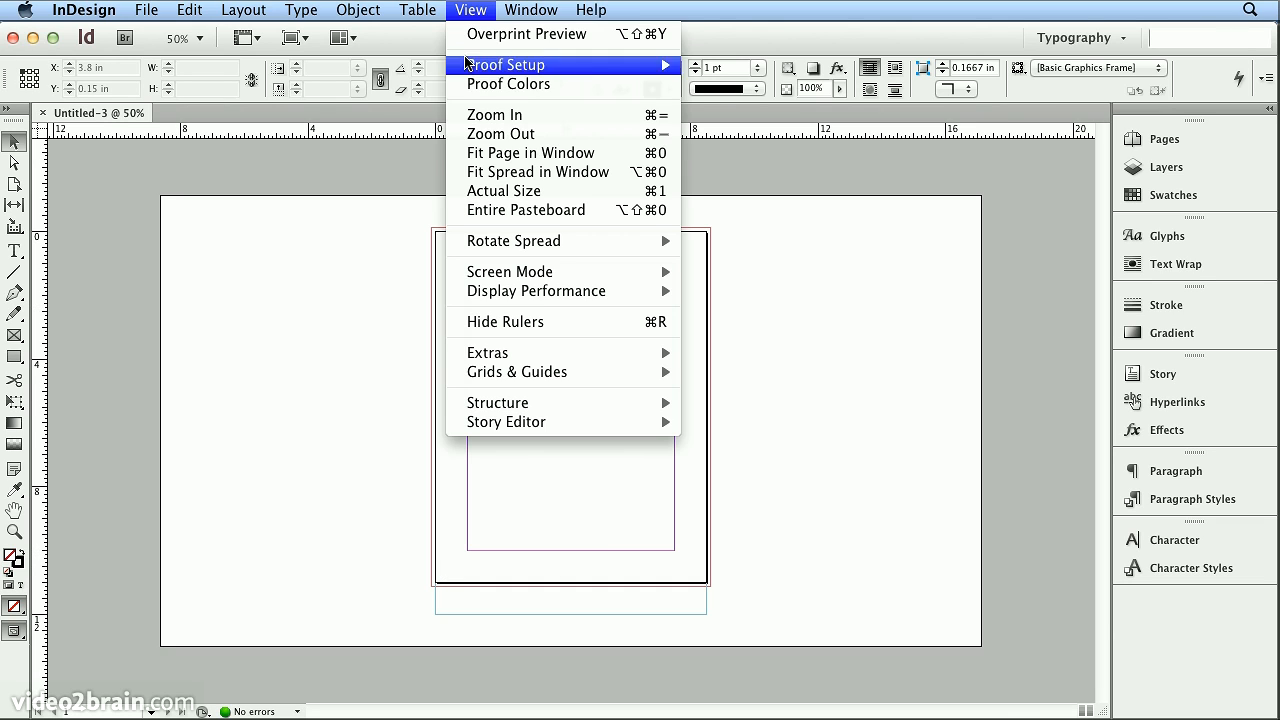
left_click(473, 154)
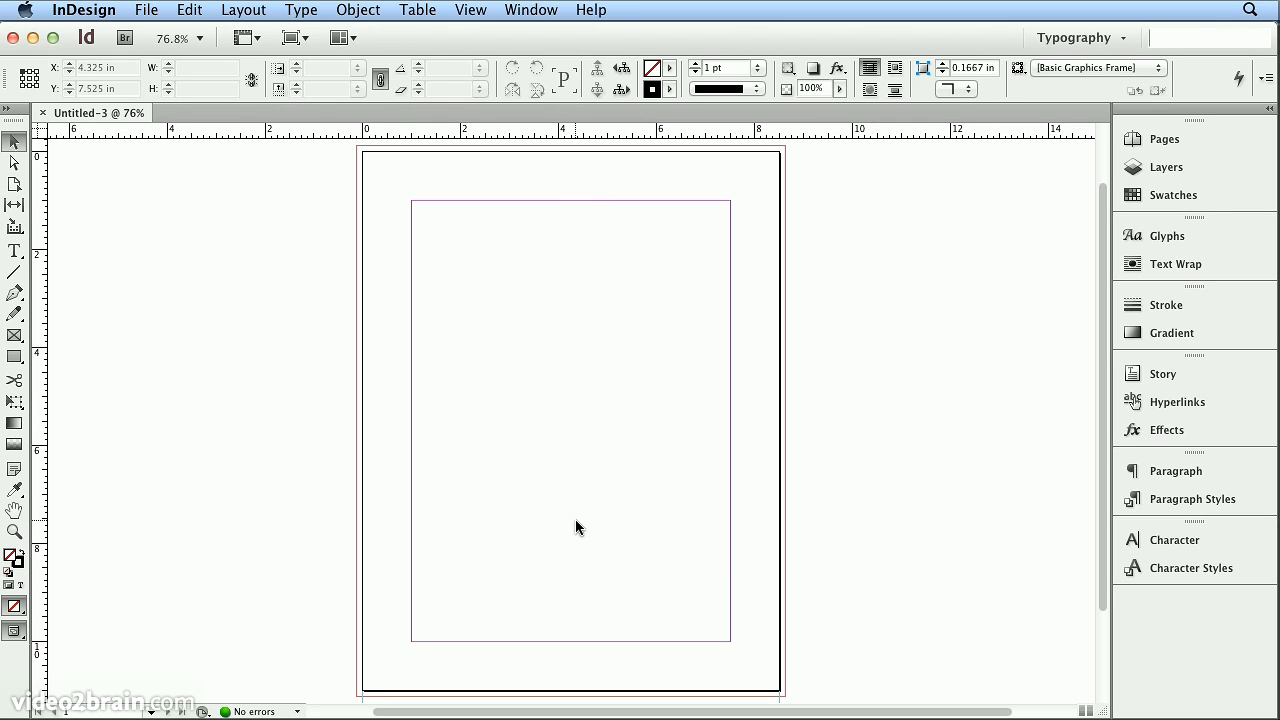
Step: Open the settings for another new document and check the available document presets, keeping "letter 1in" selected
left_click(146, 9)
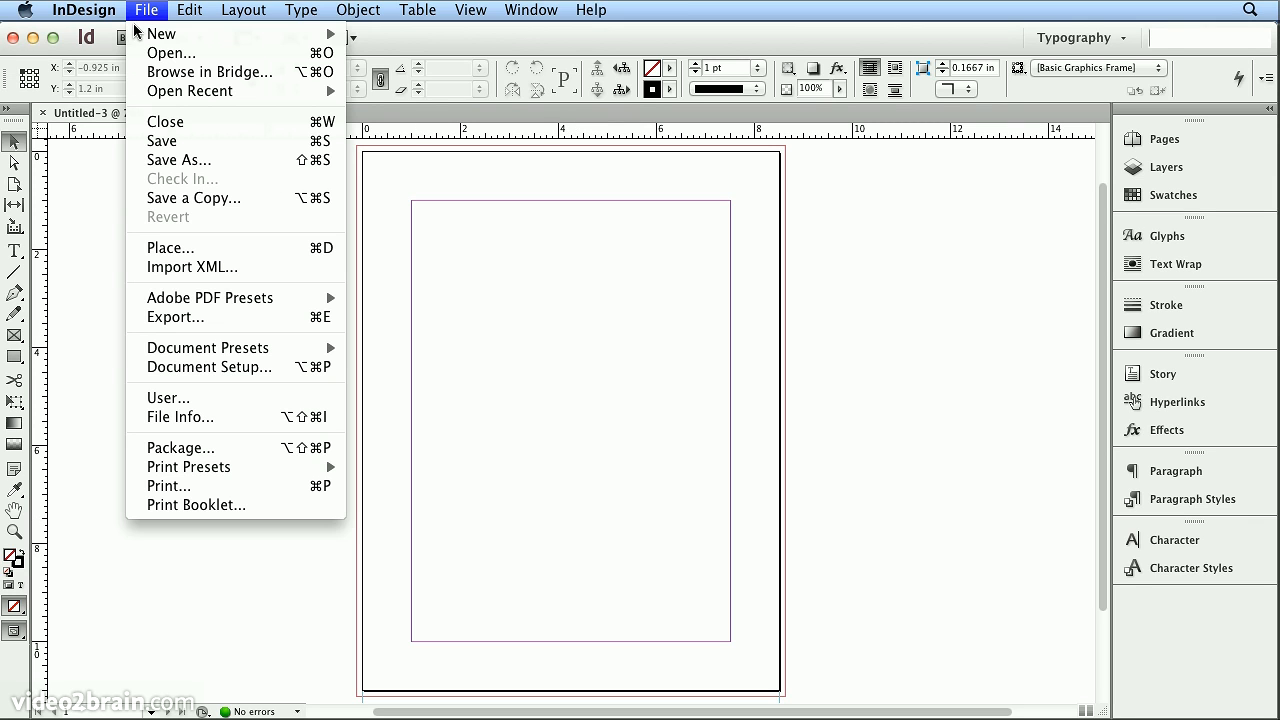
mouse_move(313, 33)
left_click(434, 40)
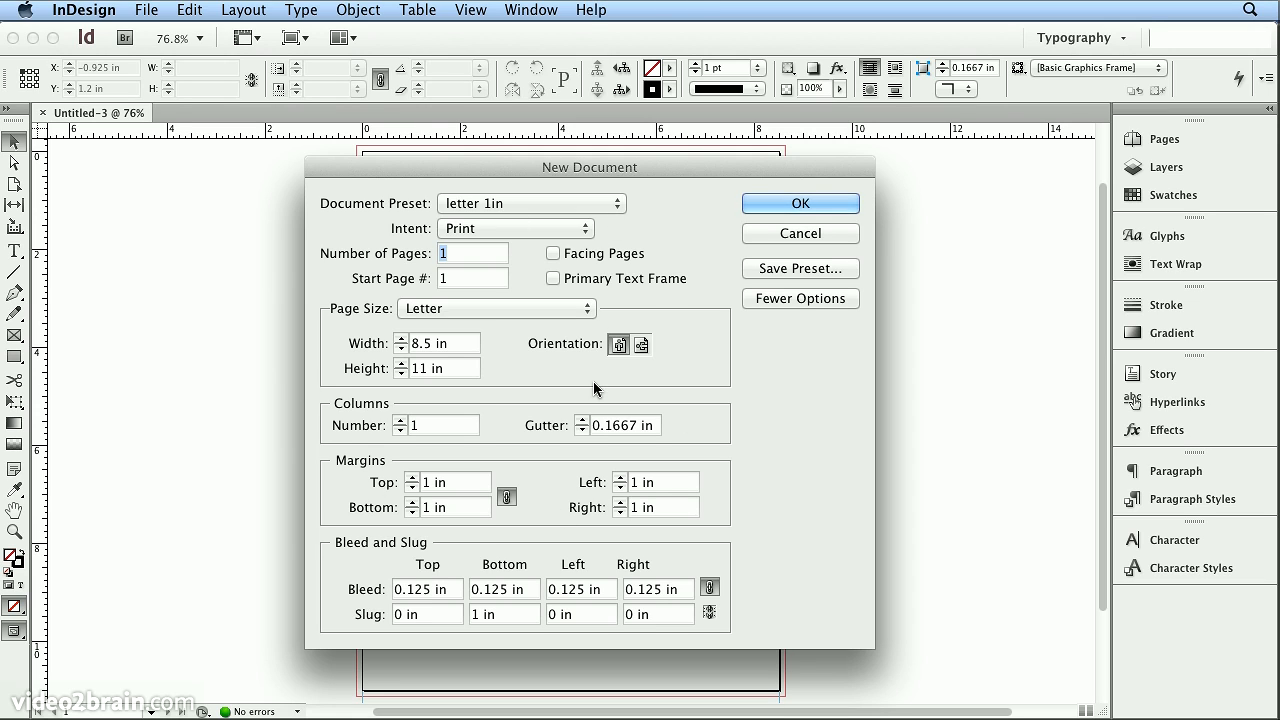
left_click(617, 210)
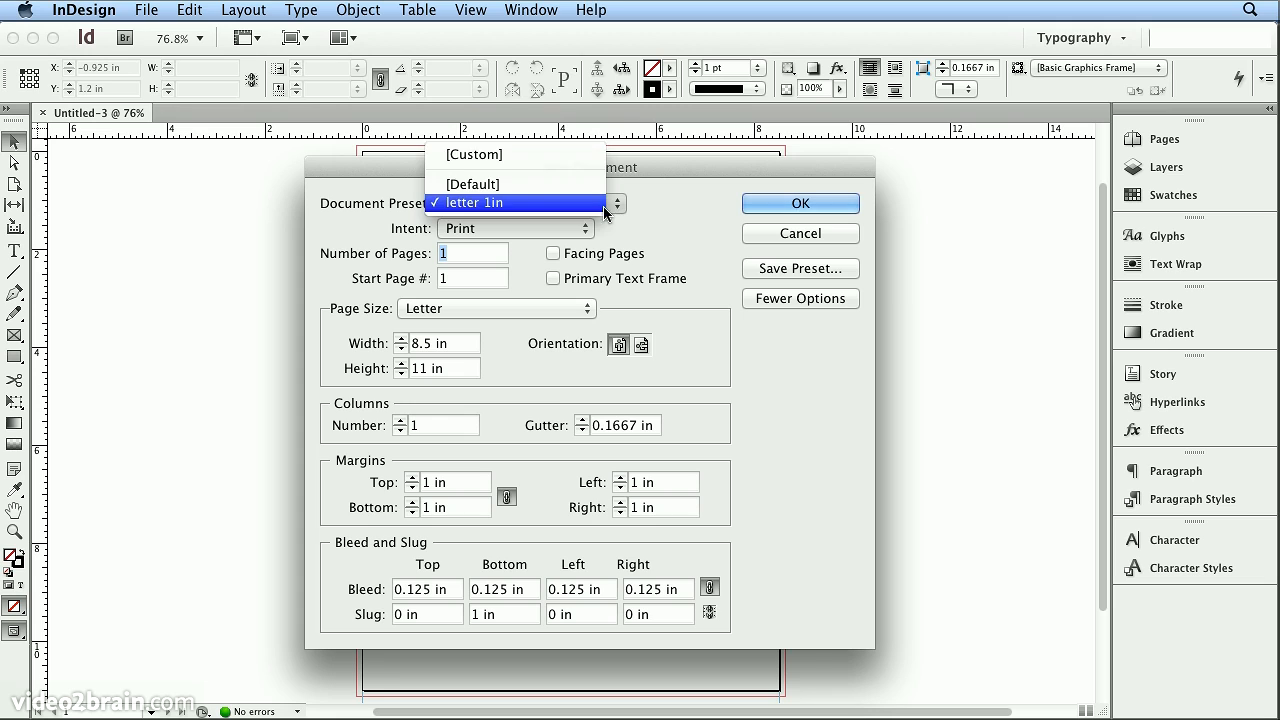
left_click(551, 203)
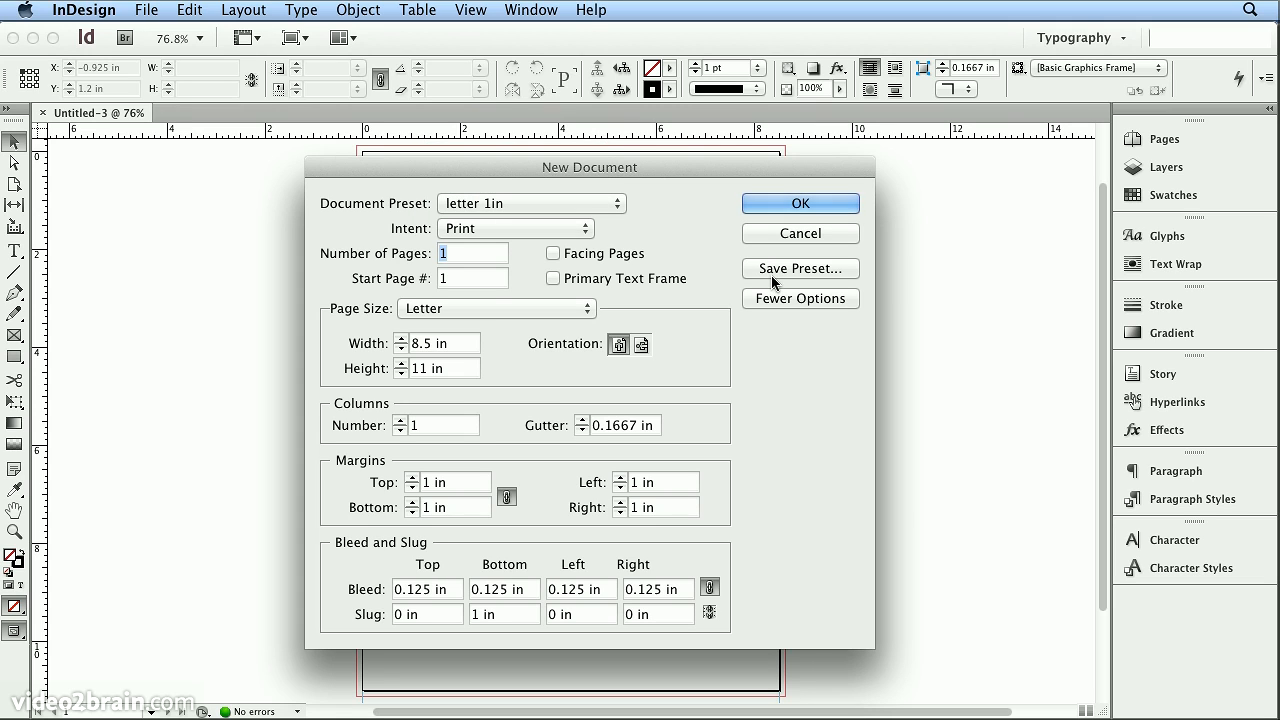
left_click(620, 205)
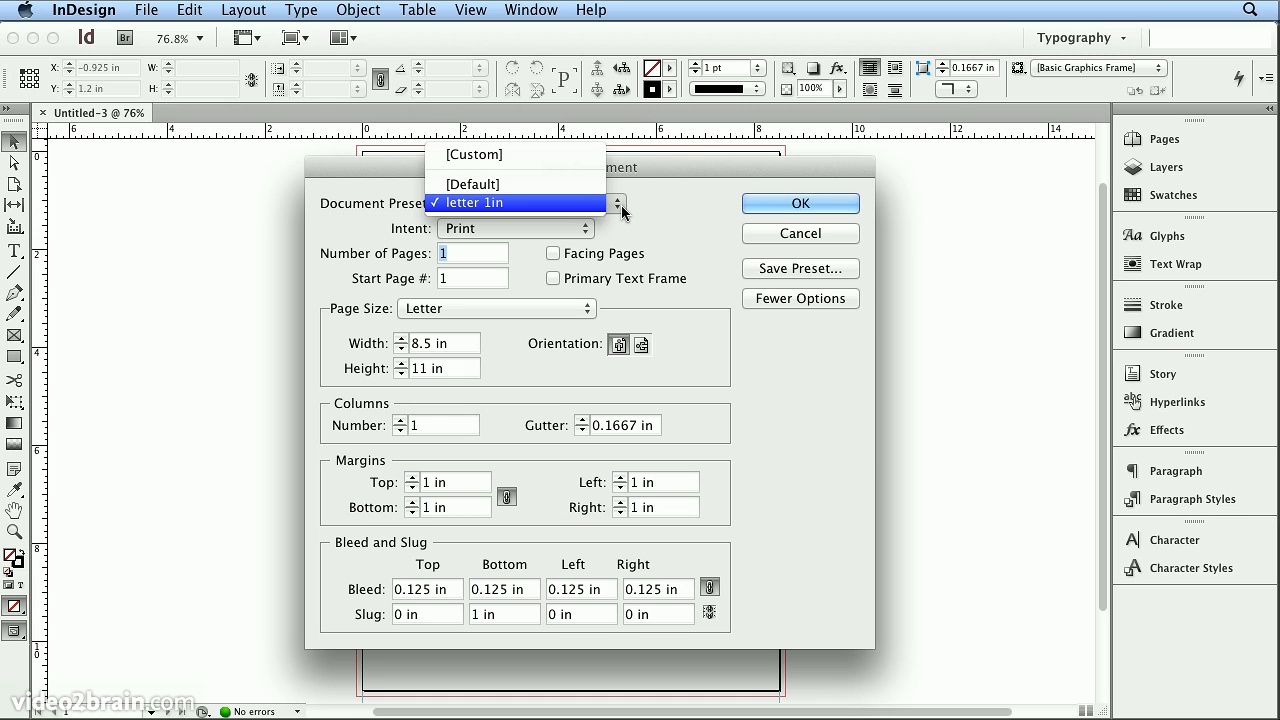
left_click(651, 201)
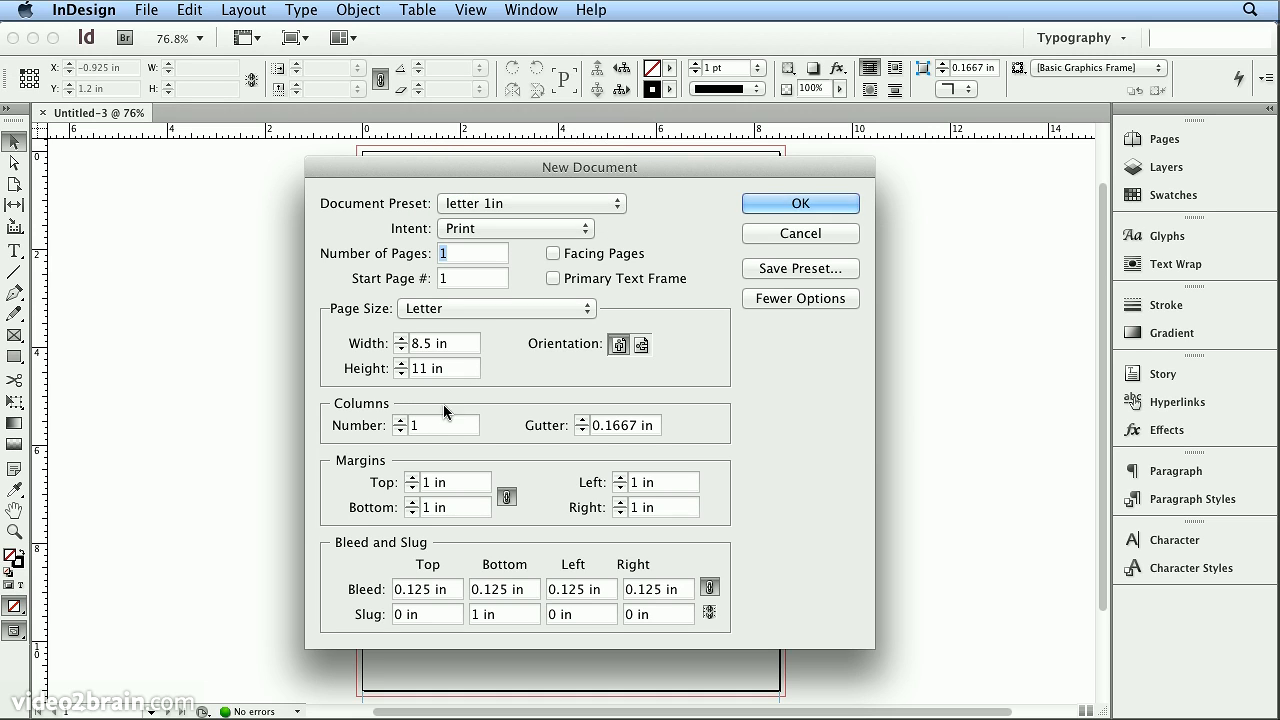